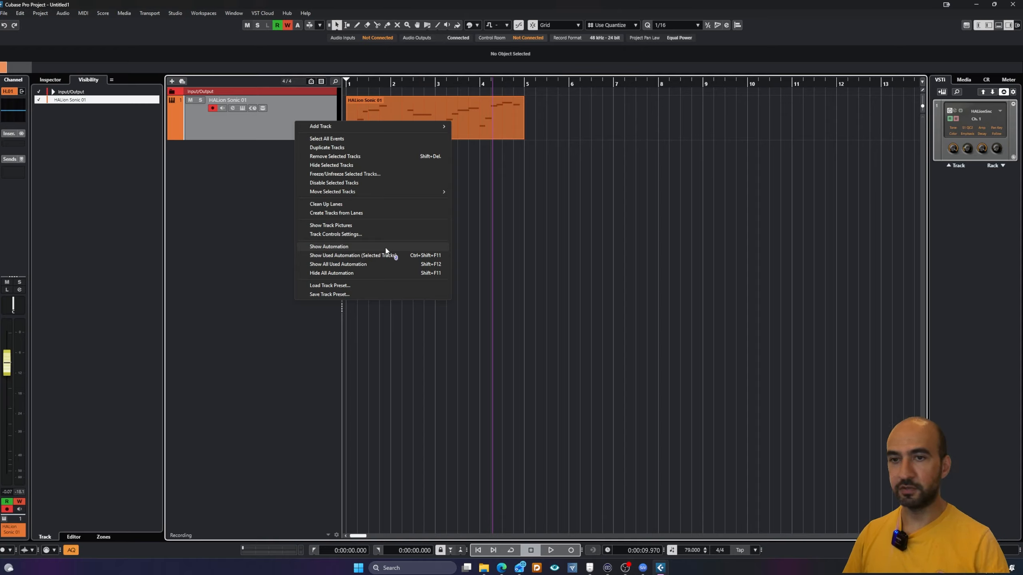
# - Show the HALion Sonic 01 track's volume automation and draw points across bars 1 to 4, lowering the first to -8.64 and dipping near bar 3
pyautogui.click(386, 247)
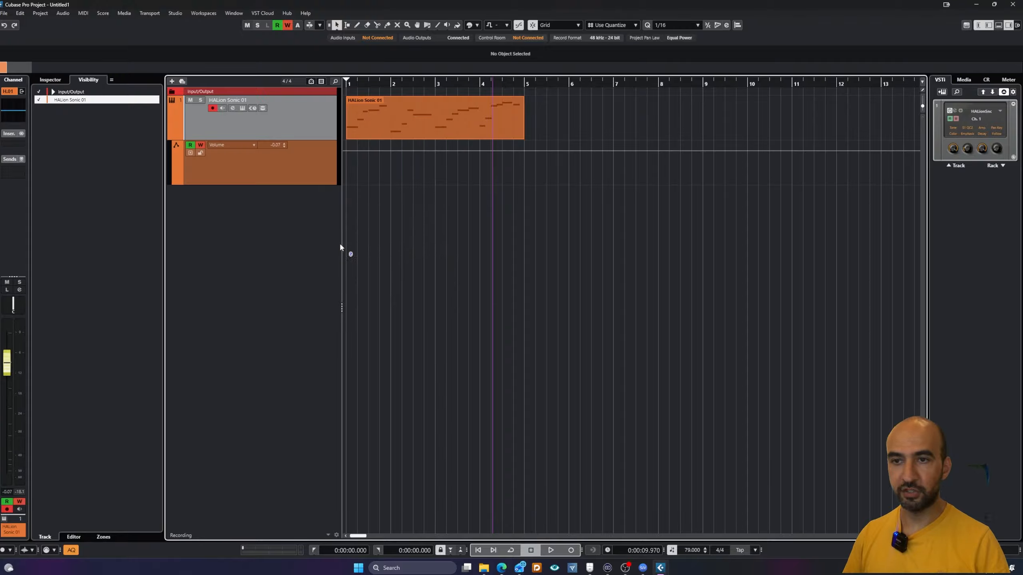
pyautogui.click(378, 150)
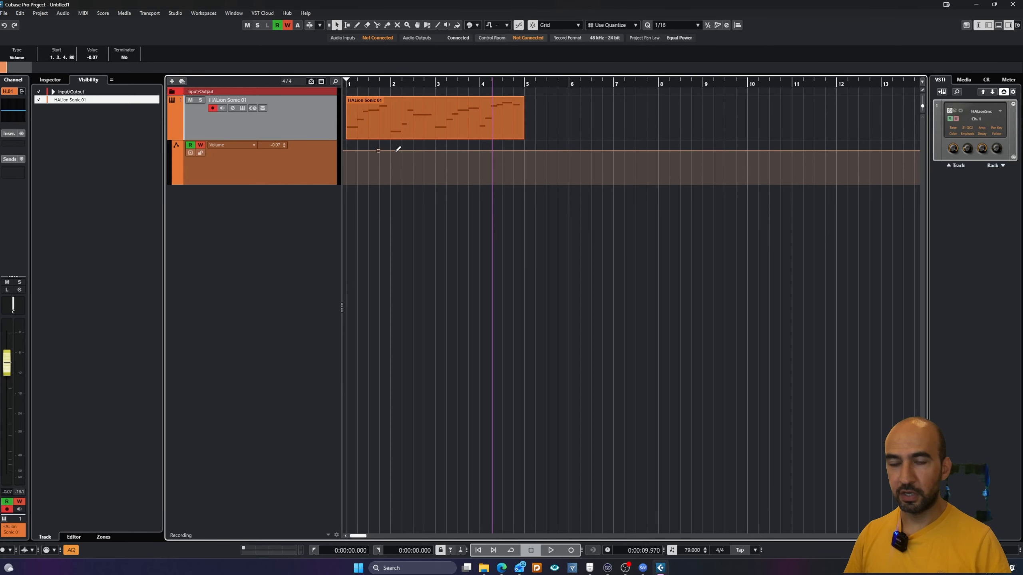
pyautogui.click(406, 150)
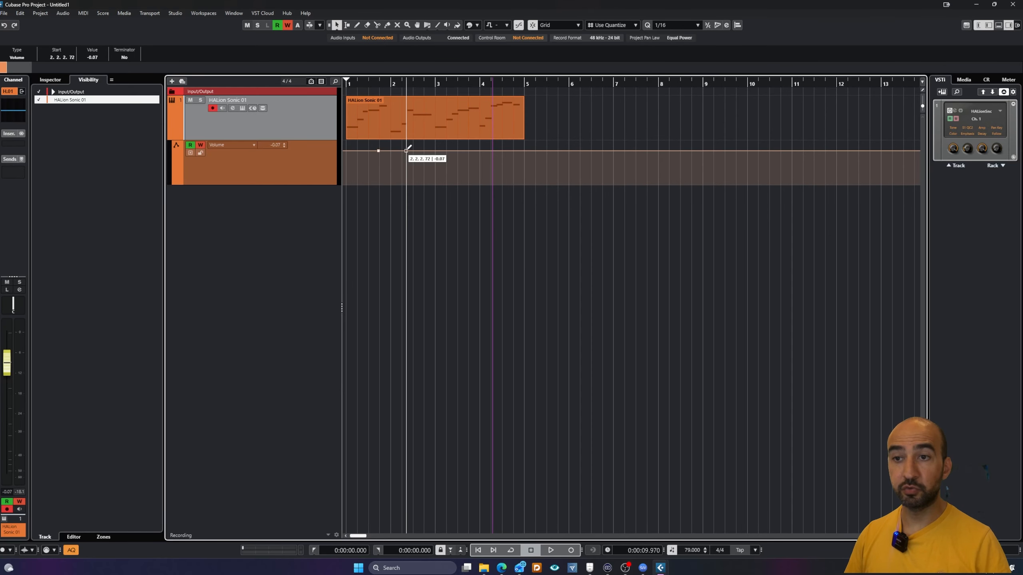
pyautogui.click(478, 150)
pyautogui.click(500, 150)
pyautogui.moveTo(433, 151); pyautogui.dragTo(435, 167)
pyautogui.moveTo(377, 152); pyautogui.dragTo(379, 165)
# - Play the part from the start to hear the volume automation
pyautogui.moveTo(377, 84); pyautogui.dragTo(337, 86)
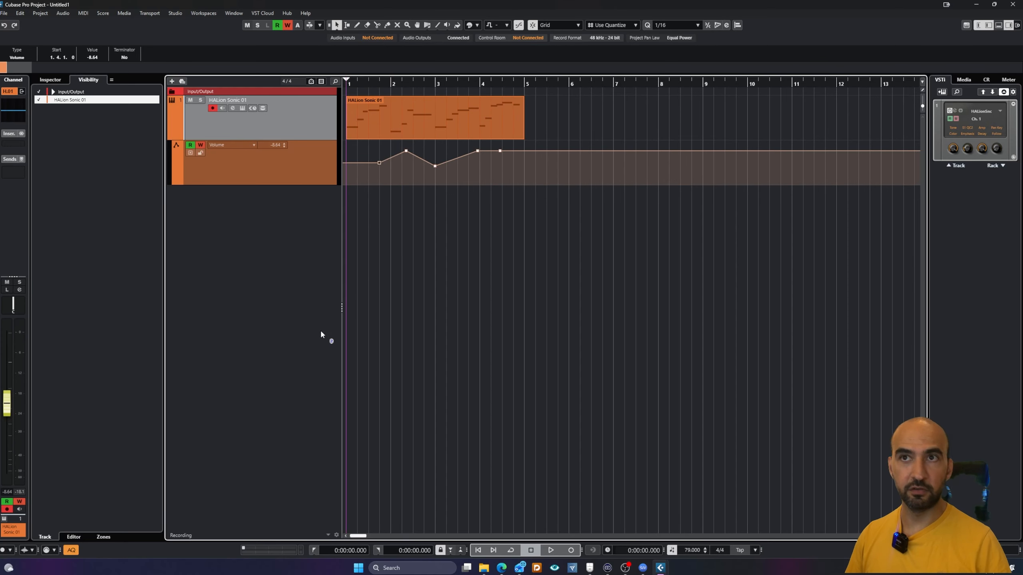
pyautogui.press('space')
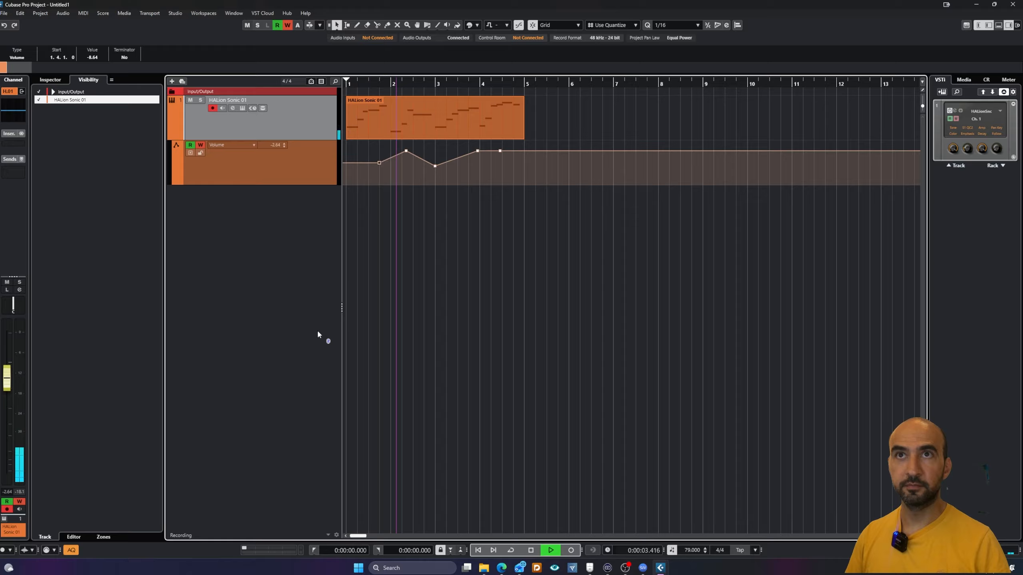
pyautogui.press('space')
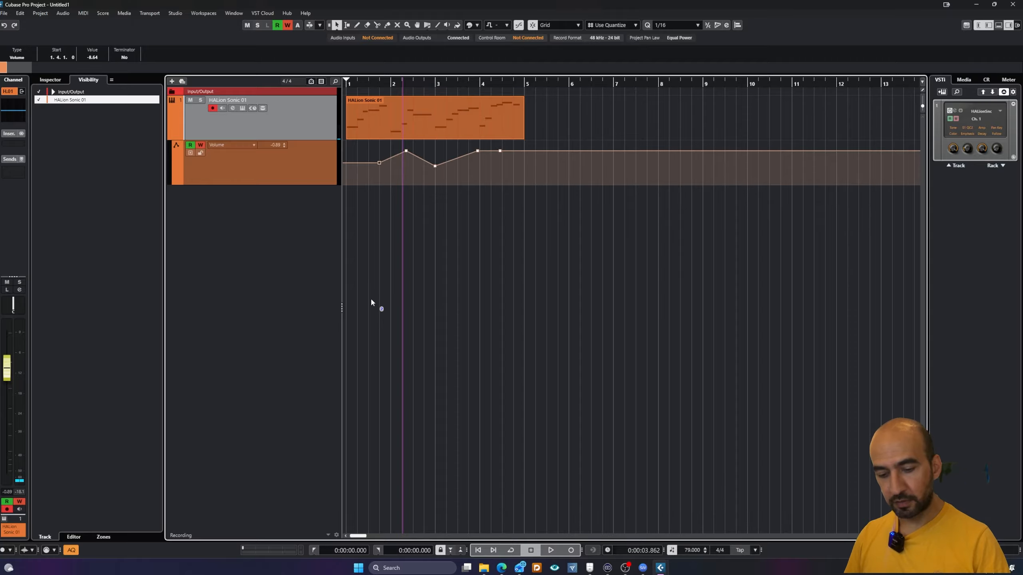
# - Open the Automation Panel and turn on Trim mode for the volume automation
pyautogui.press('F5')
pyautogui.press('F5')
pyautogui.press('F6')
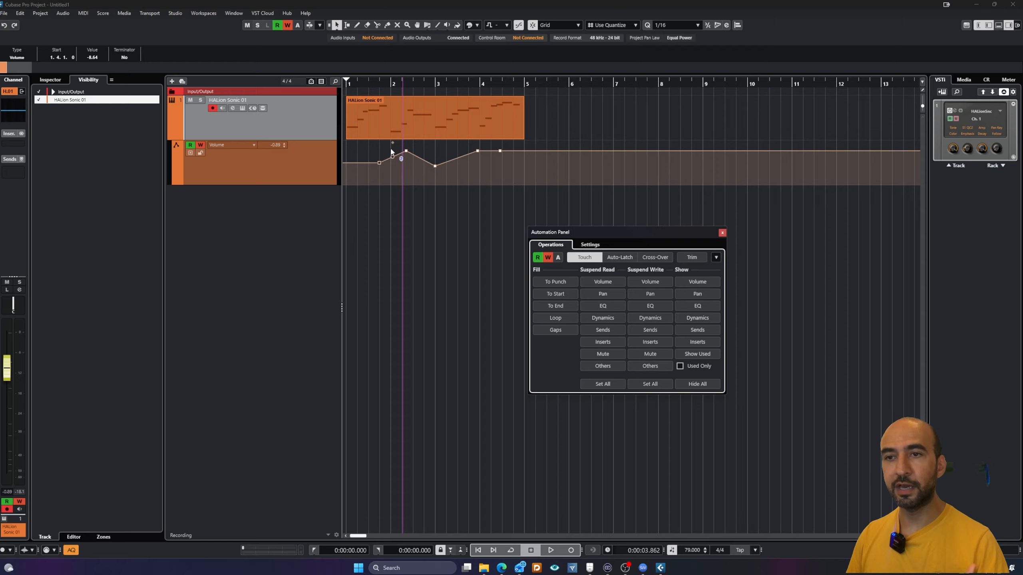
pyautogui.click(456, 159)
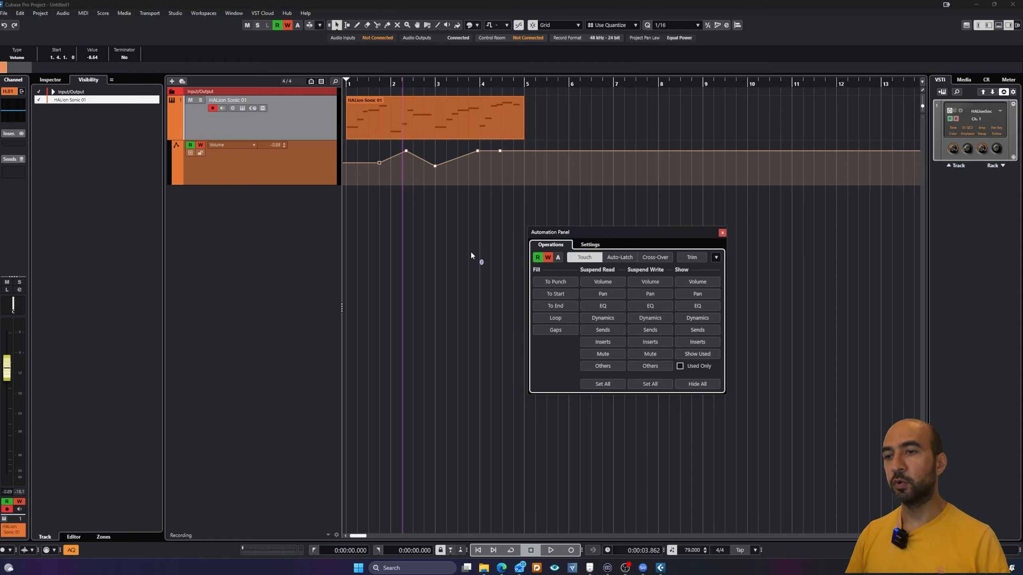
pyautogui.click(691, 260)
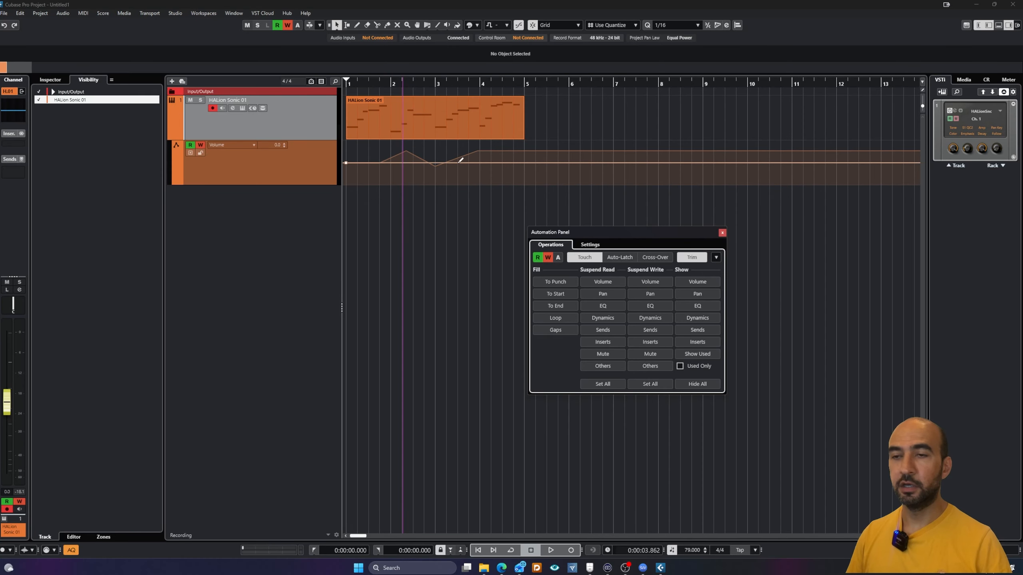
# - Add trim points at about bars 1.4, 3.1 and 4.2 on the volume trim line
pyautogui.click(381, 162)
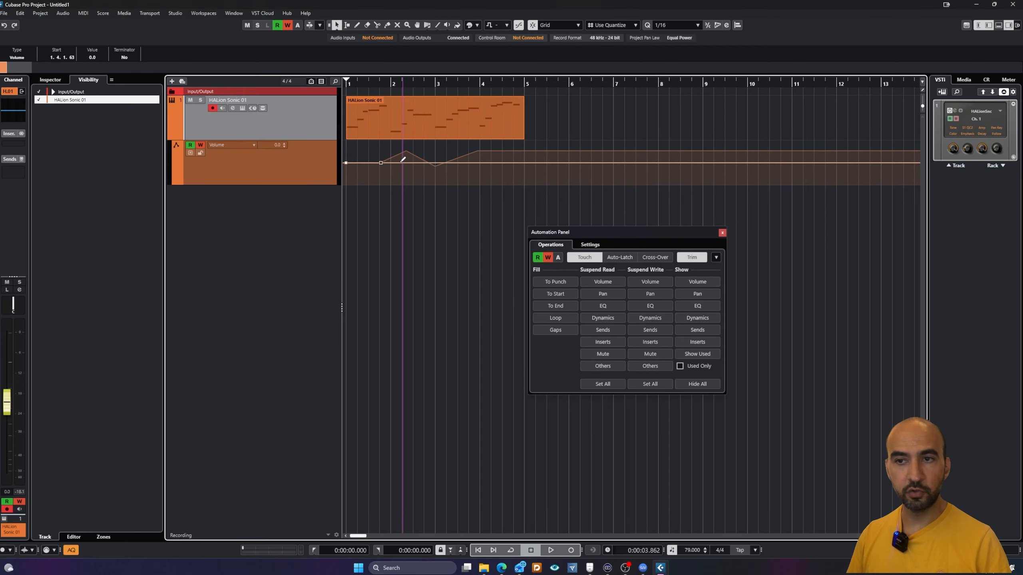
pyautogui.click(493, 162)
pyautogui.click(443, 163)
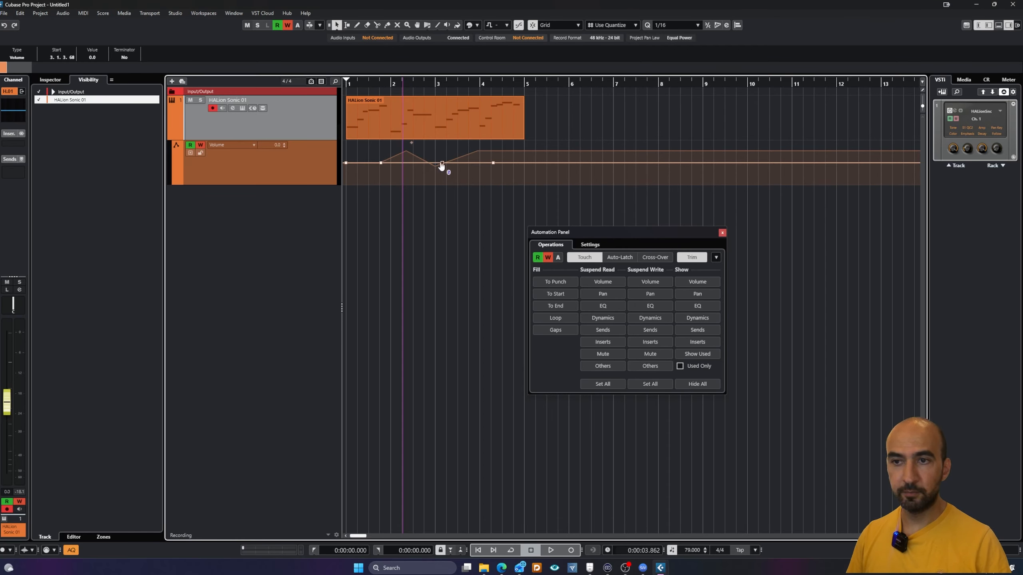
# - Raise the trim point before bar 2 and move the middle one to bar 3.4 at -5.4
pyautogui.moveTo(442, 163)
pyautogui.mouseDown()
pyautogui.moveTo(444, 179)
pyautogui.moveTo(450, 159)
pyautogui.mouseUp()
pyautogui.moveTo(383, 166); pyautogui.dragTo(374, 159)
pyautogui.moveTo(451, 161); pyautogui.dragTo(452, 161)
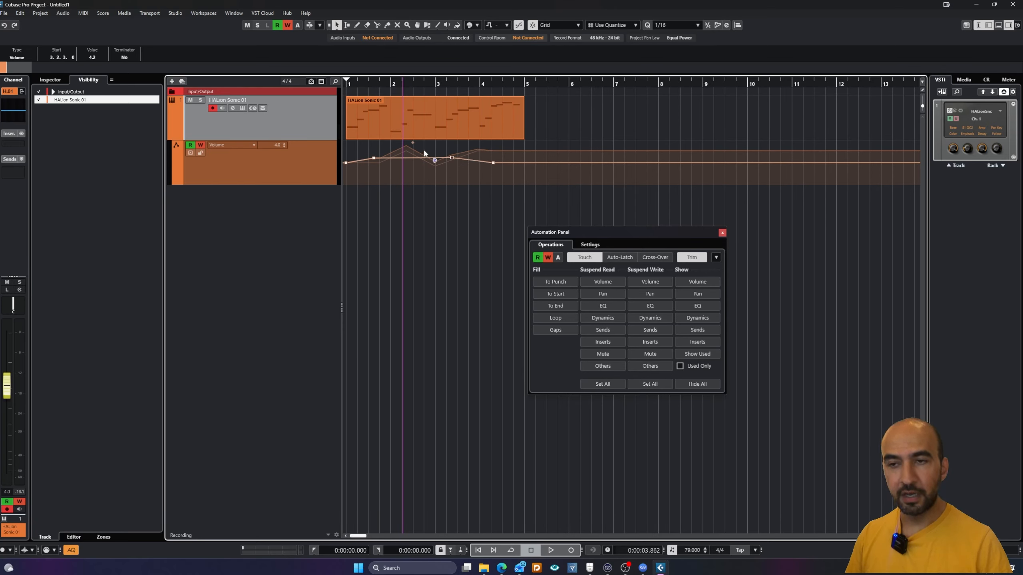
pyautogui.moveTo(454, 161); pyautogui.dragTo(467, 167)
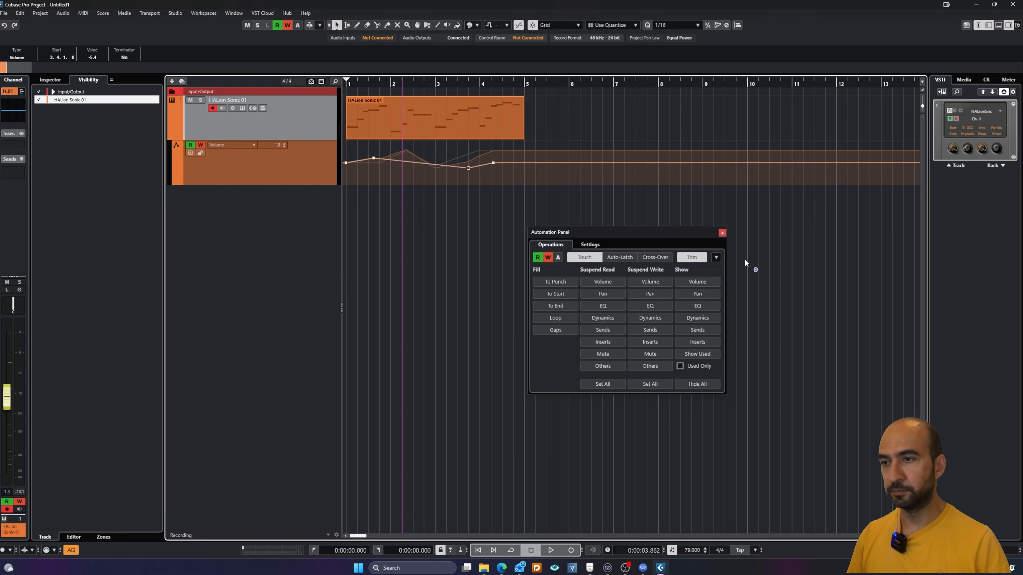
# - Turn off Trim mode and play a short passage with the base volume curve active
pyautogui.click(692, 244)
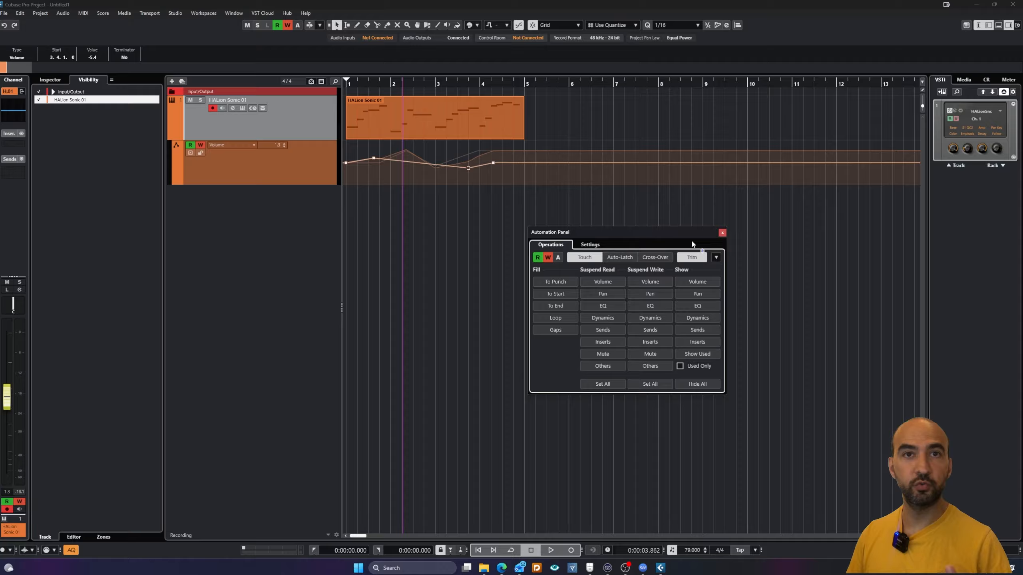
pyautogui.click(691, 258)
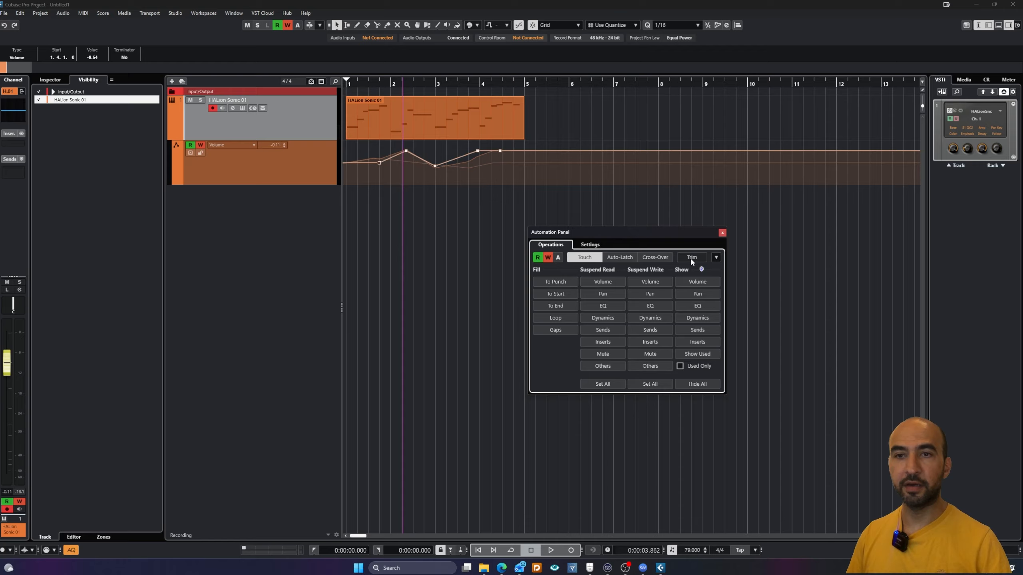
pyautogui.press('space')
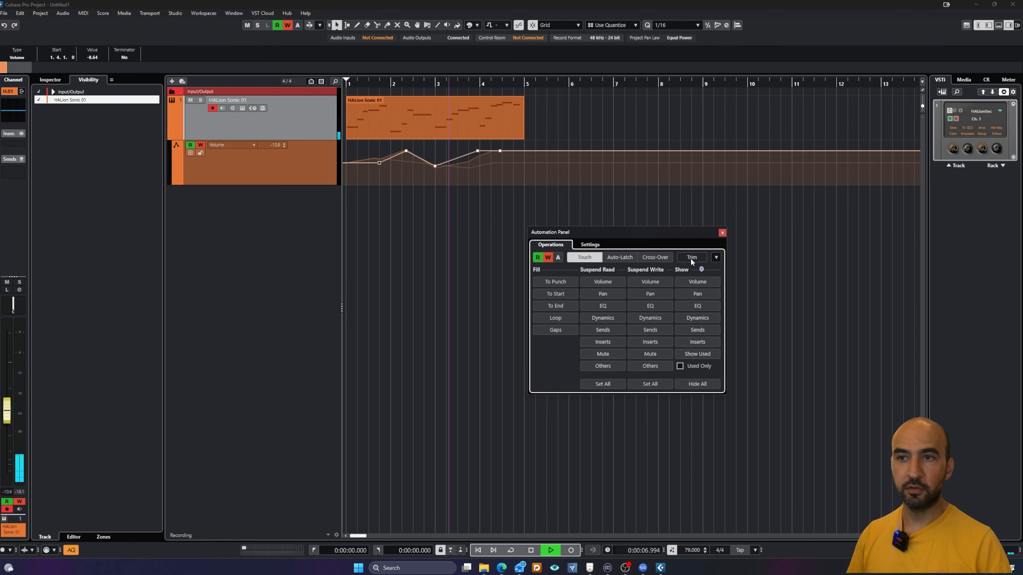
pyautogui.press('space')
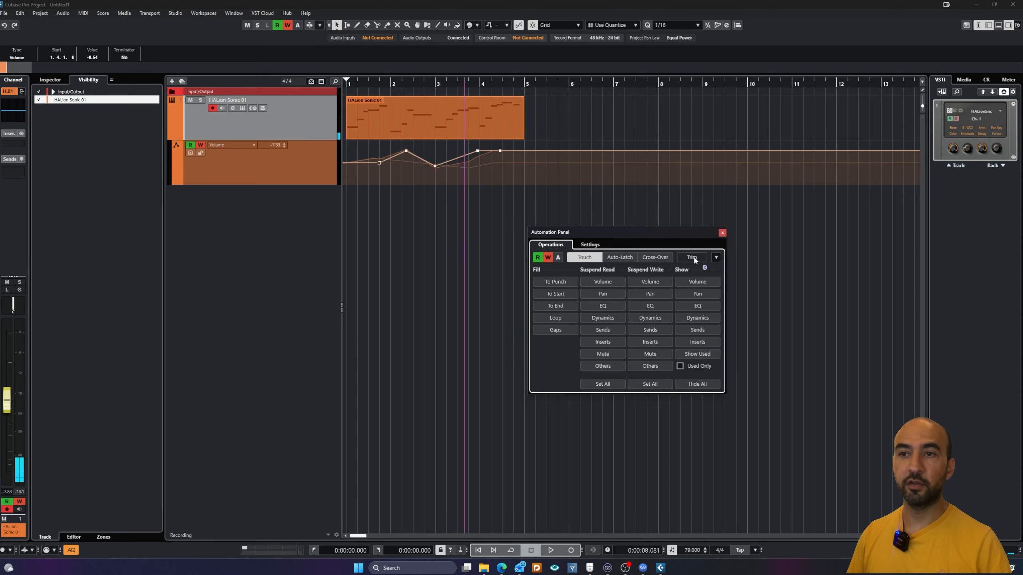
# - Turn Trim mode back on and play on through bar 4 with the trim curve active
pyautogui.click(693, 257)
pyautogui.press('space')
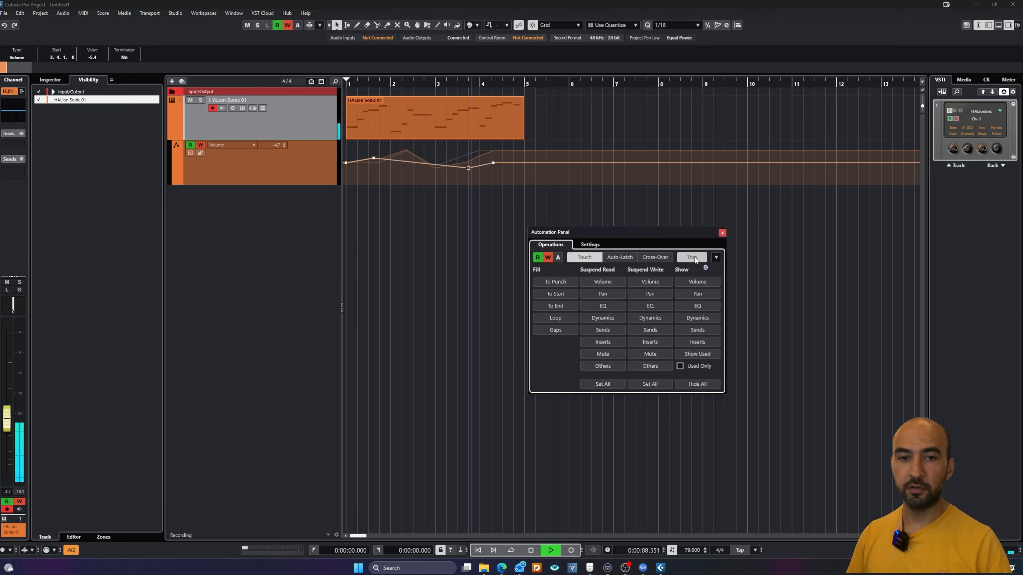
pyautogui.press('space')
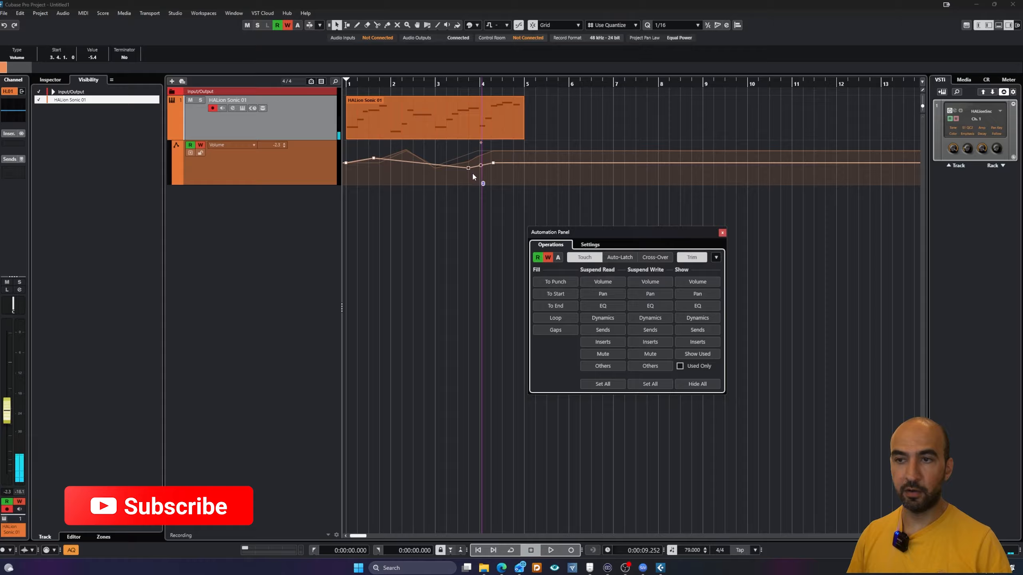
pyautogui.press('space')
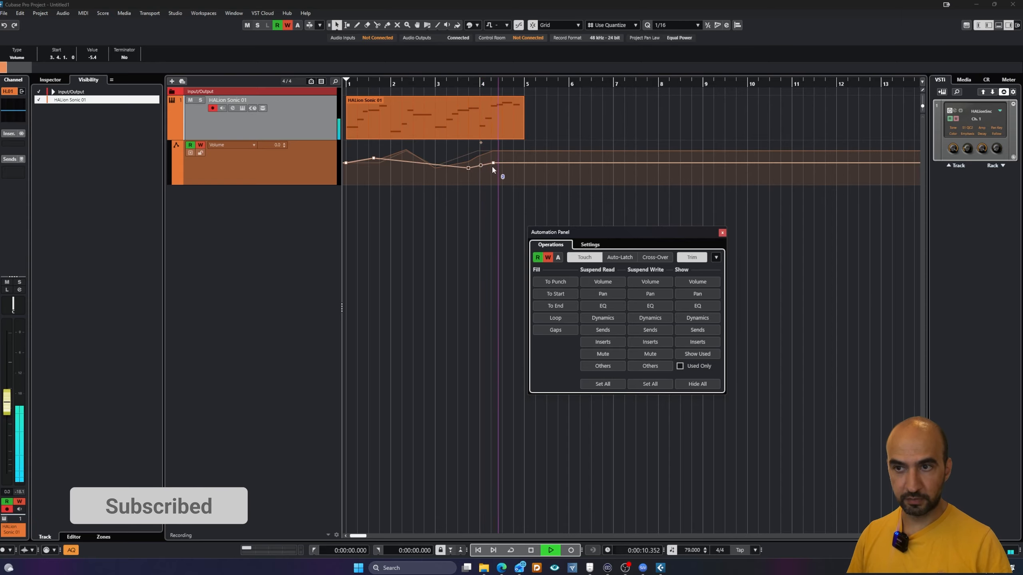
pyautogui.press('space')
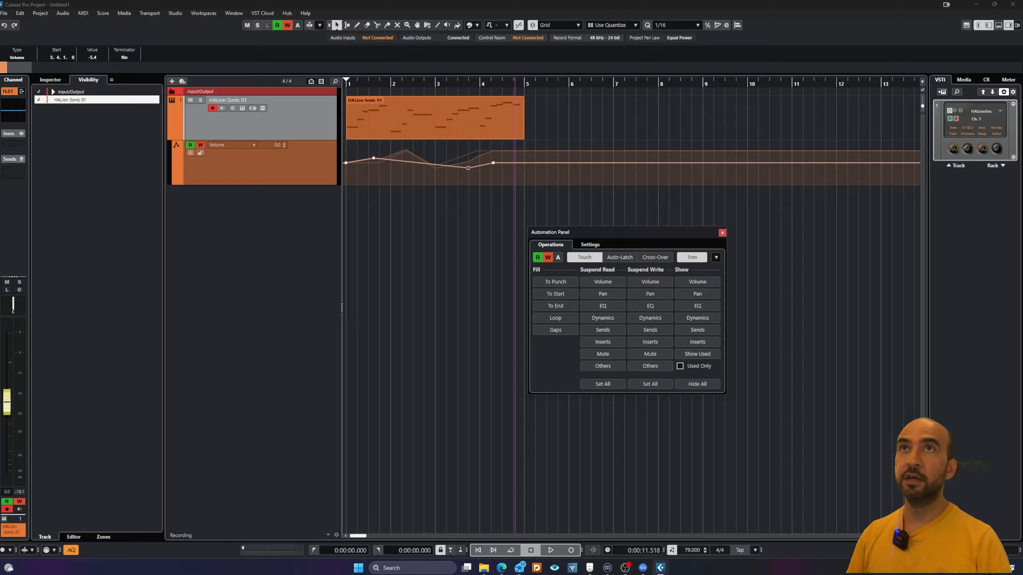
# - Bring the MixConsole into view, select all three channels and lower only the Stereo Out fader slightly
pyautogui.moveTo(390, 0); pyautogui.dragTo(428, 84)
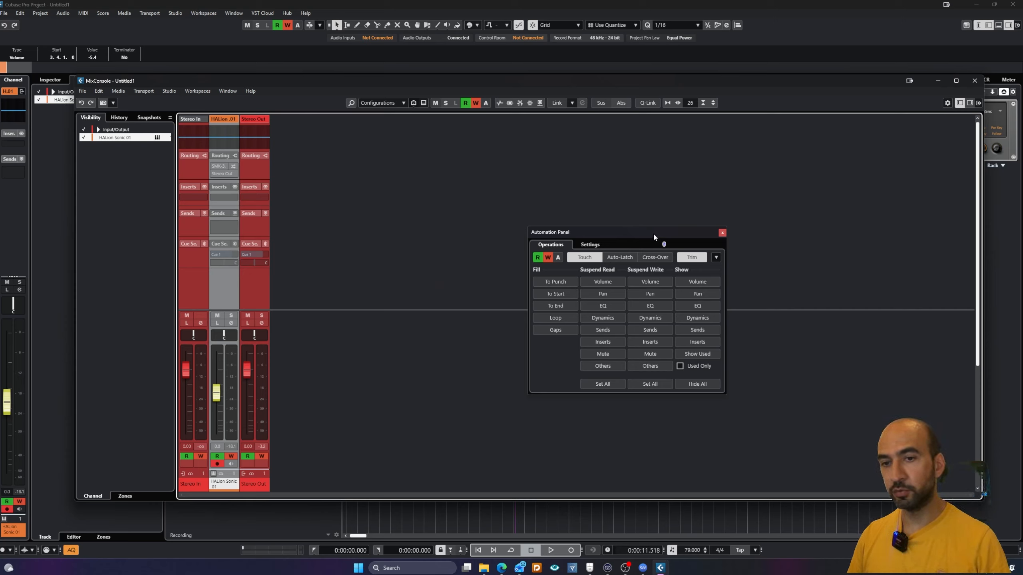
pyautogui.click(252, 291)
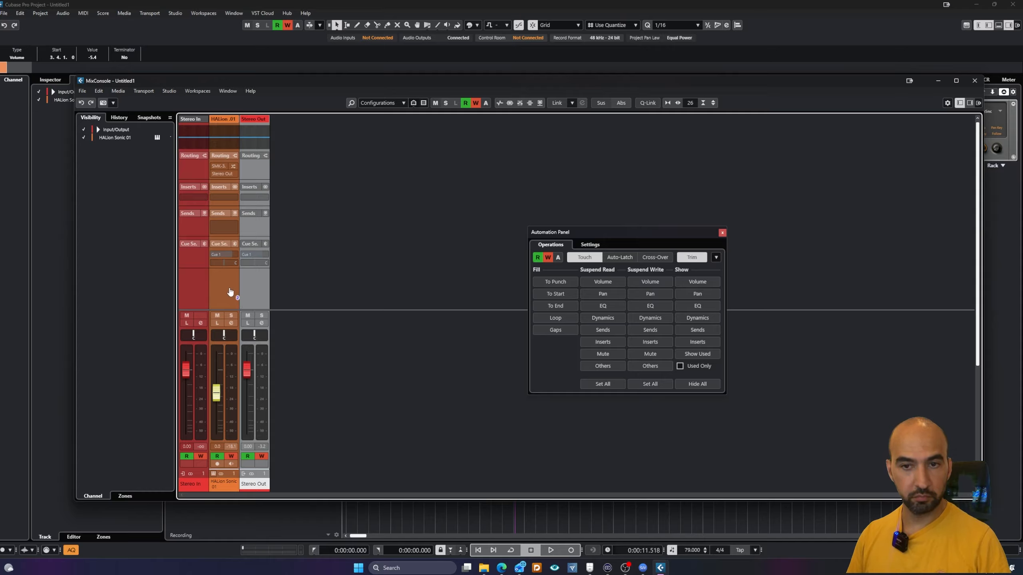
pyautogui.click(229, 291)
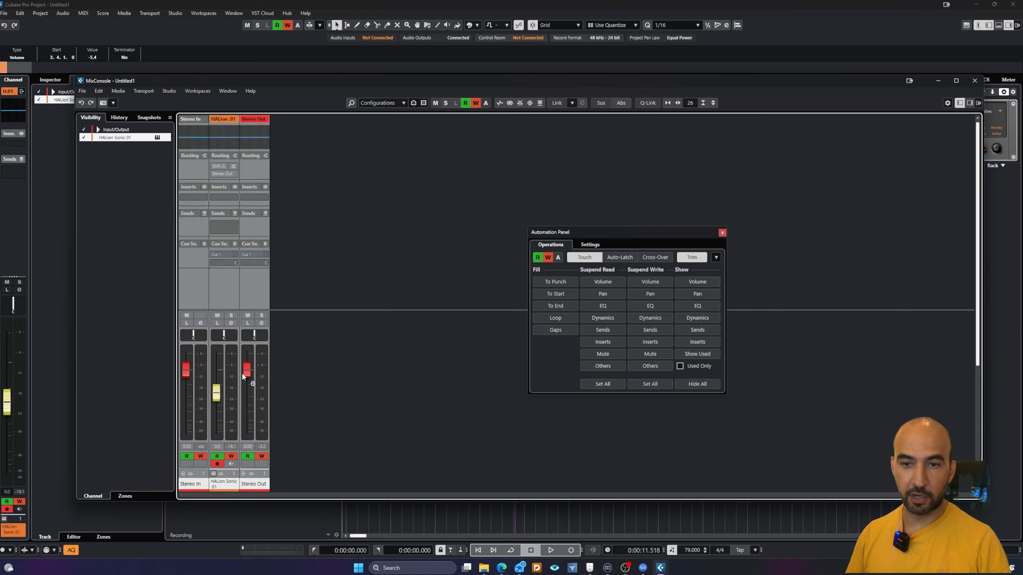
pyautogui.moveTo(250, 372); pyautogui.dragTo(248, 372)
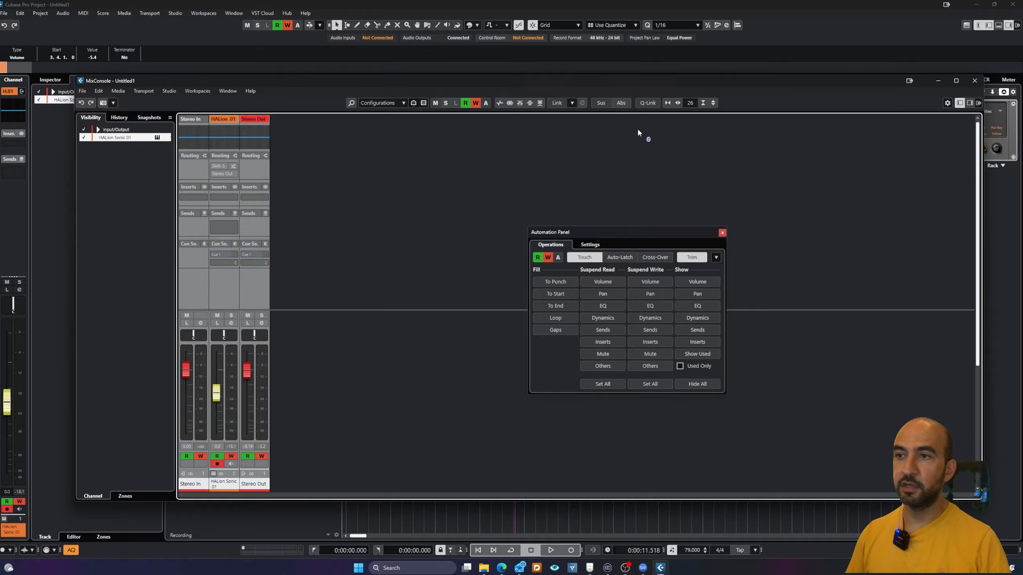
# - Turn on Q-Link, lower the linked faders of the selected channels and pan them to about R8
pyautogui.click(648, 103)
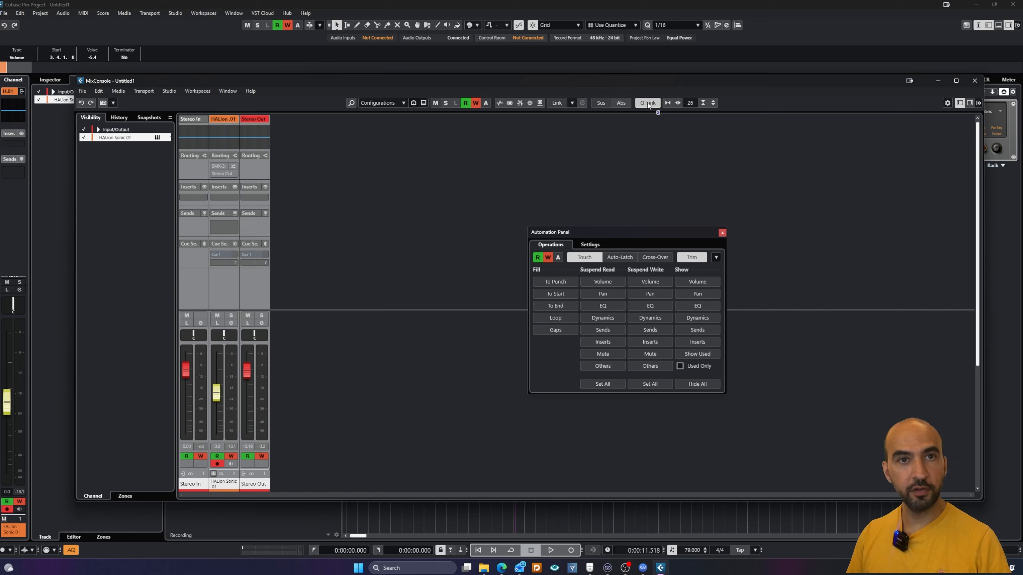
pyautogui.moveTo(247, 371)
pyautogui.mouseDown()
pyautogui.moveTo(249, 404)
pyautogui.moveTo(249, 362)
pyautogui.moveTo(250, 417)
pyautogui.moveTo(249, 363)
pyautogui.moveTo(249, 382)
pyautogui.moveTo(247, 371)
pyautogui.mouseUp()
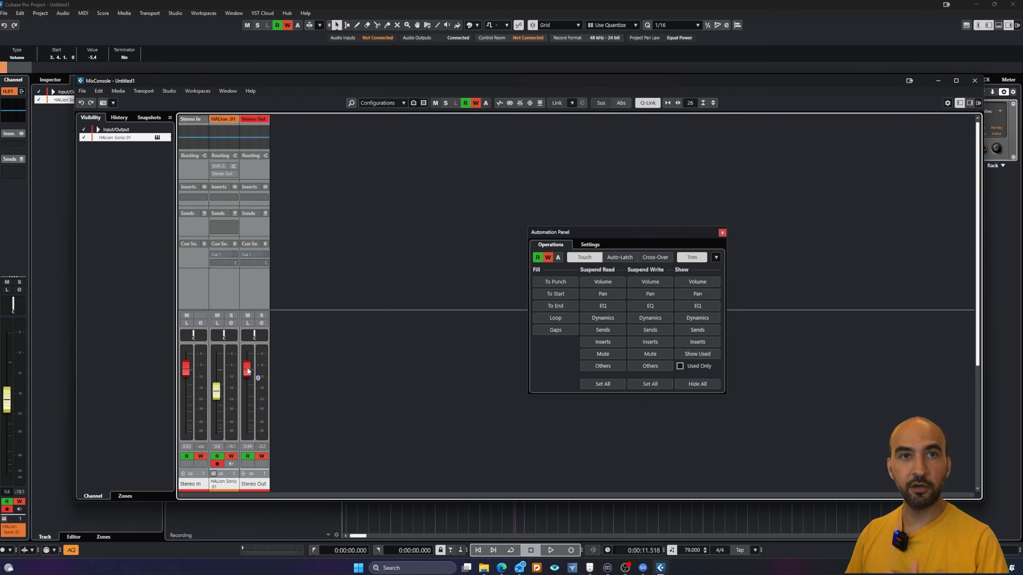
pyautogui.moveTo(248, 371)
pyautogui.mouseDown()
pyautogui.moveTo(252, 416)
pyautogui.moveTo(250, 380)
pyautogui.mouseUp()
pyautogui.moveTo(254, 334); pyautogui.dragTo(255, 338)
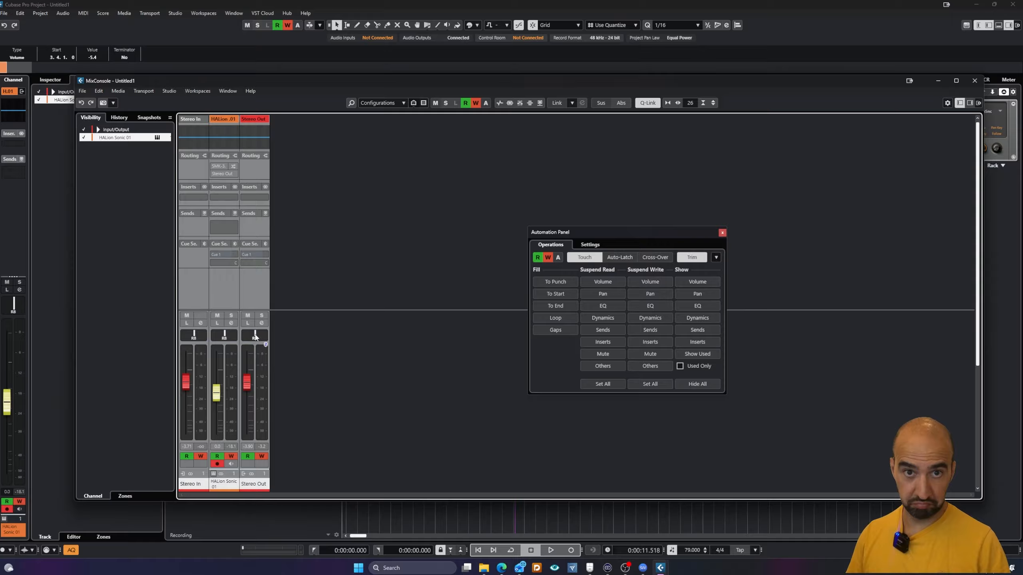
# - Toggle Q-Link temporarily while adjusting the Stereo Out fader to about -2.99
pyautogui.hotkey('alt', 'shift')
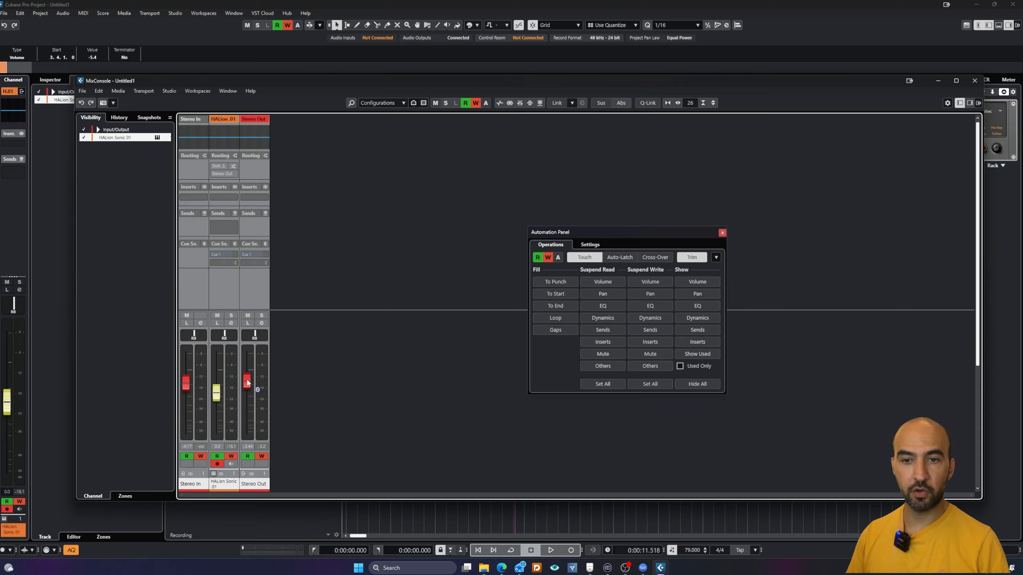
pyautogui.hotkey('alt', 'shift')
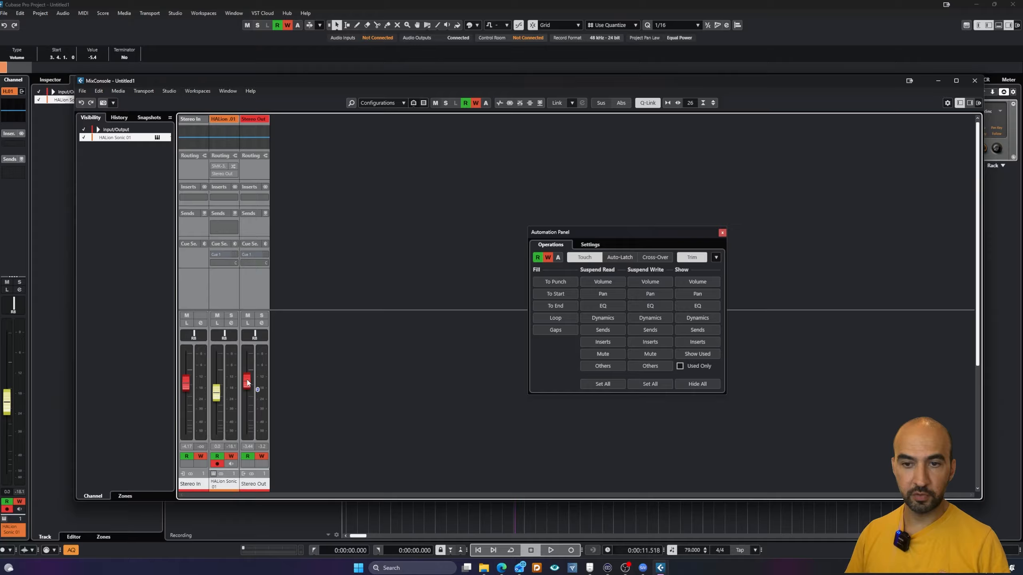
pyautogui.moveTo(247, 383)
pyautogui.mouseDown()
pyautogui.moveTo(252, 373)
pyautogui.moveTo(253, 382)
pyautogui.mouseUp()
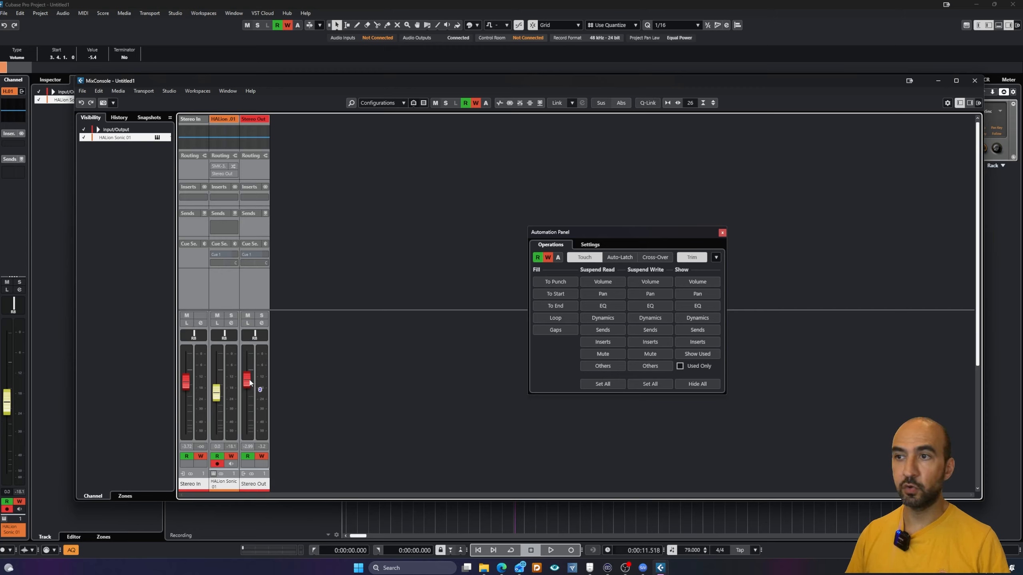
pyautogui.press('alt')
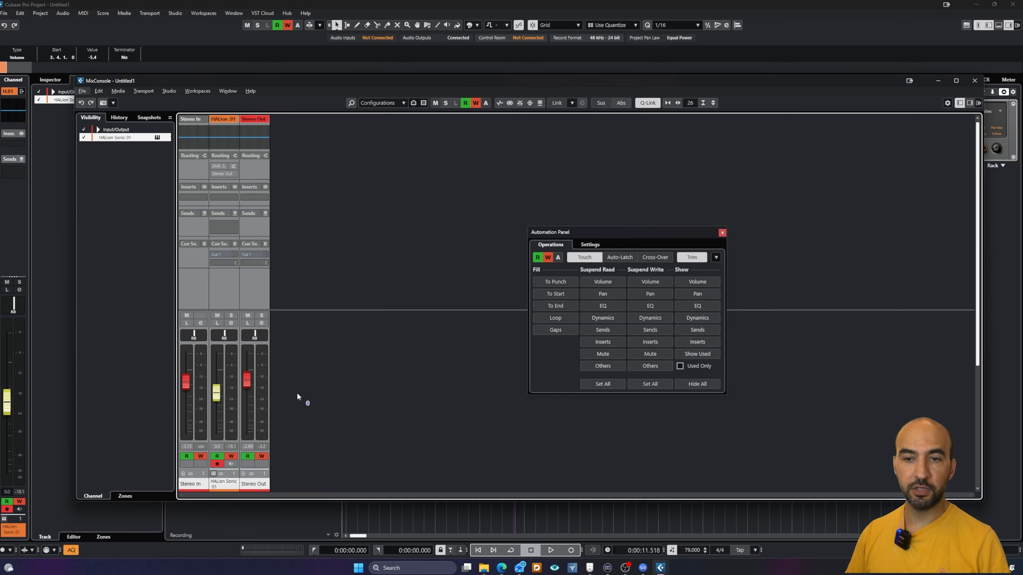
pyautogui.hotkey('alt', 'shift')
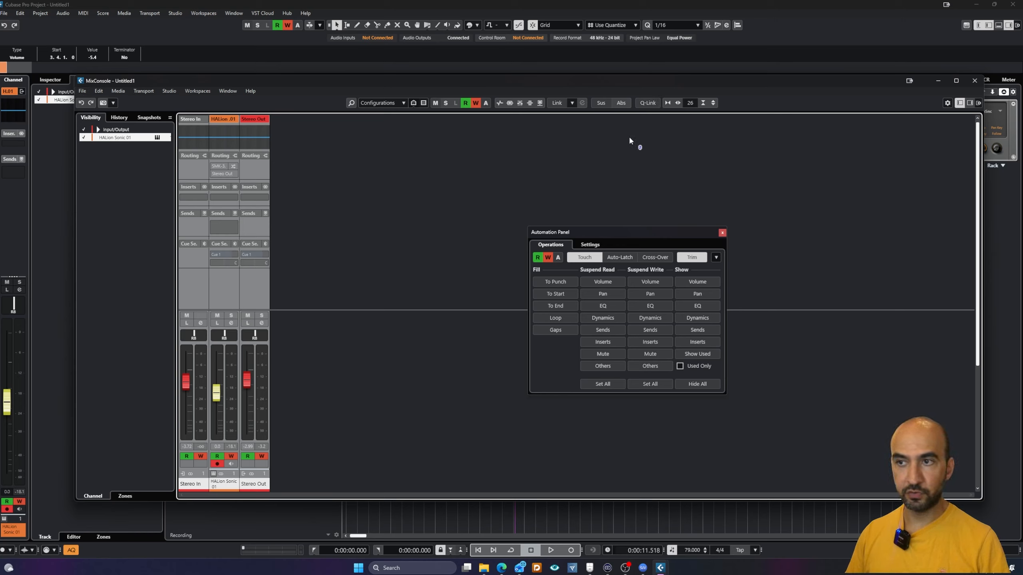
# - Turn Q-Link back on and lower the selected channels' faders together using the Stereo Out fader
pyautogui.click(648, 103)
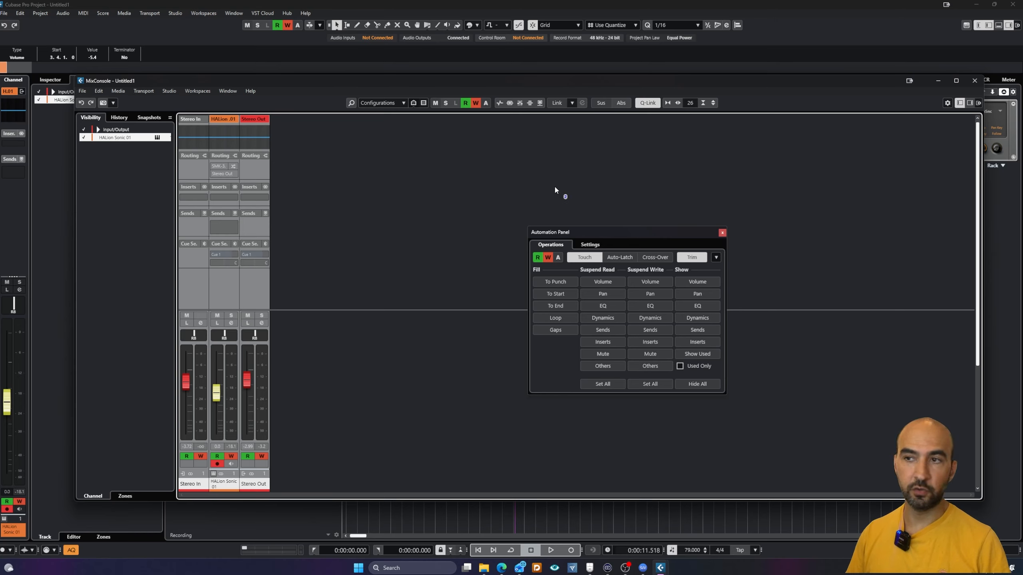
pyautogui.moveTo(250, 382); pyautogui.dragTo(248, 389)
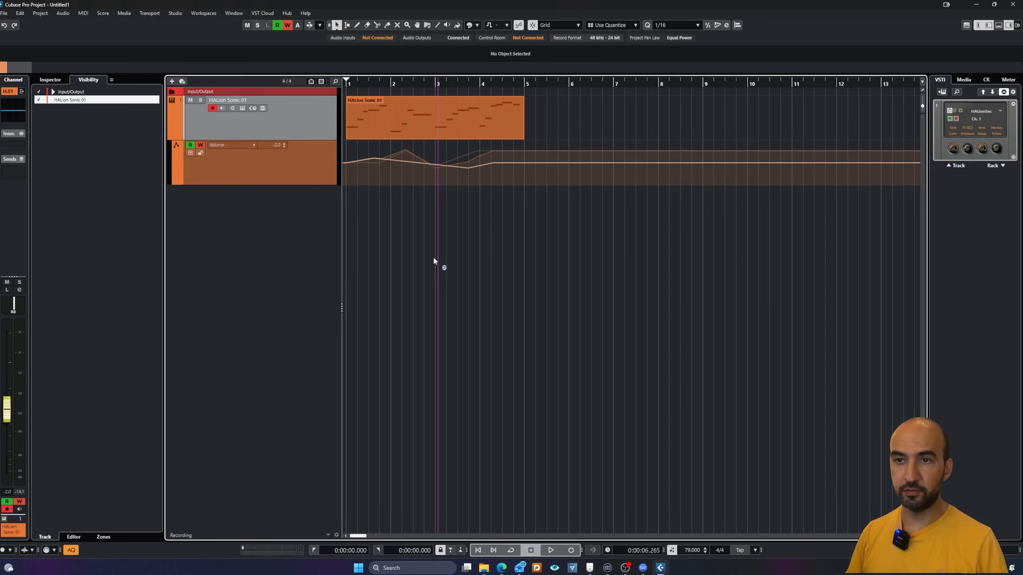
# - Open the HALion Sonic 01 MIDI part in the lower zone and switch its editor to the Score Editor
pyautogui.doubleClick(426, 120)
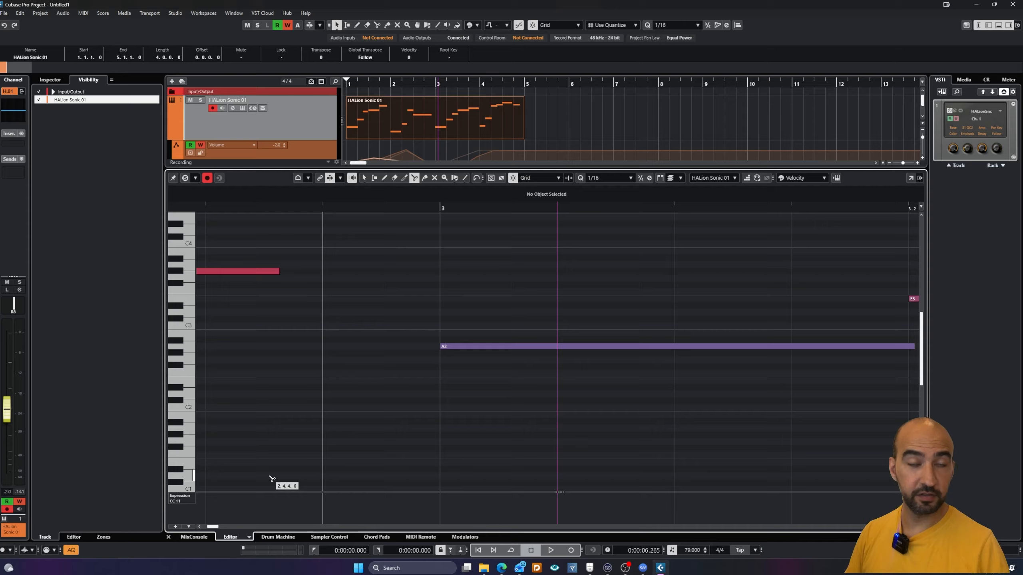
pyautogui.click(249, 537)
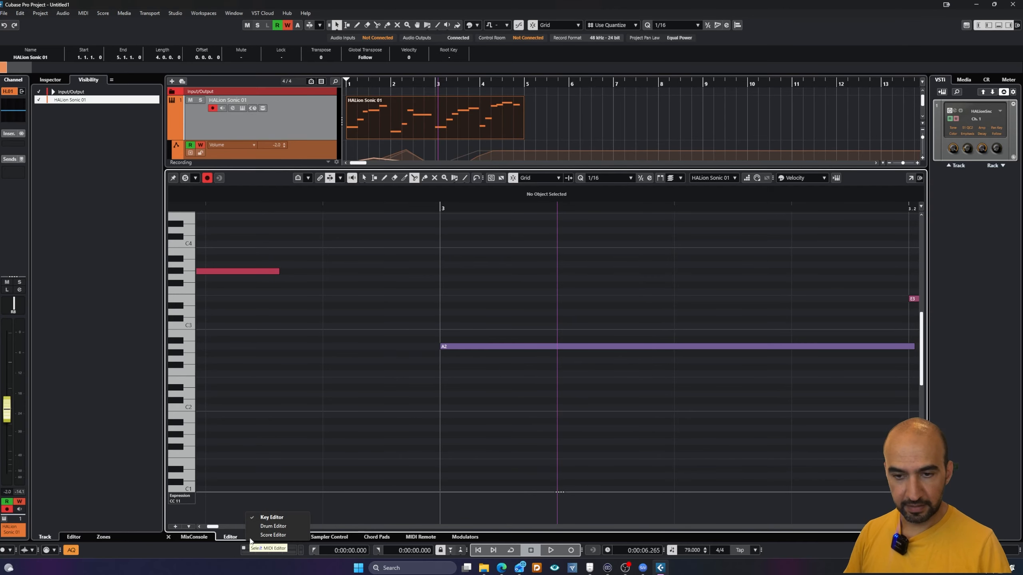
pyautogui.click(271, 535)
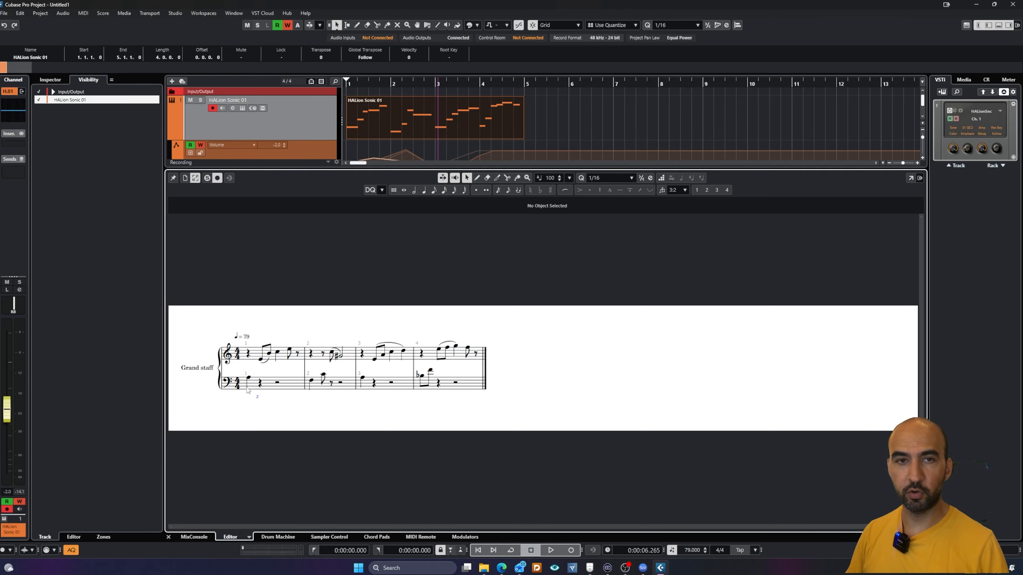
# - Open the Sync Layout settings from the editor's visibility options and review the Page Setup, Page Size and Space Size settings
pyautogui.click(69, 537)
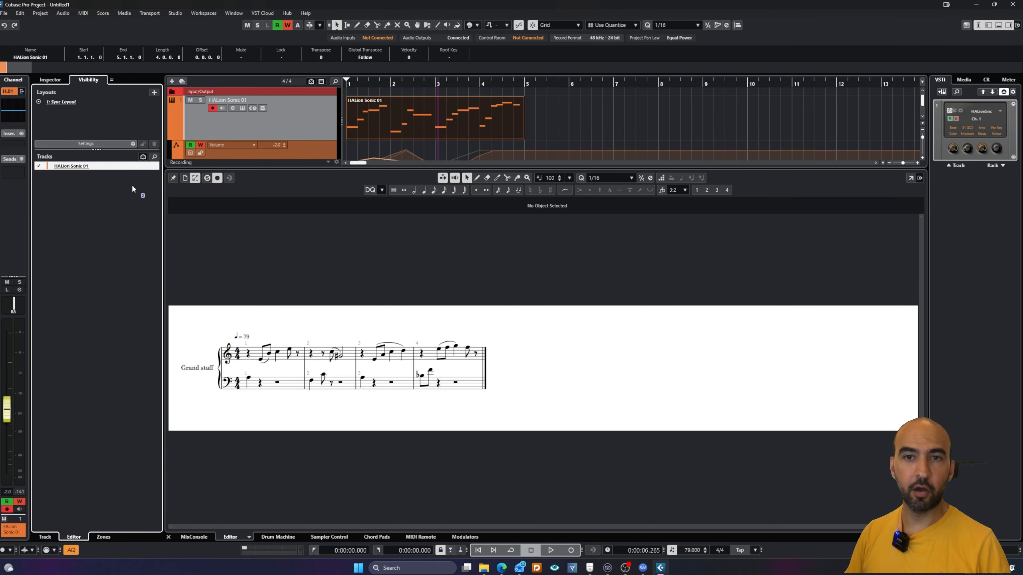
pyautogui.click(98, 144)
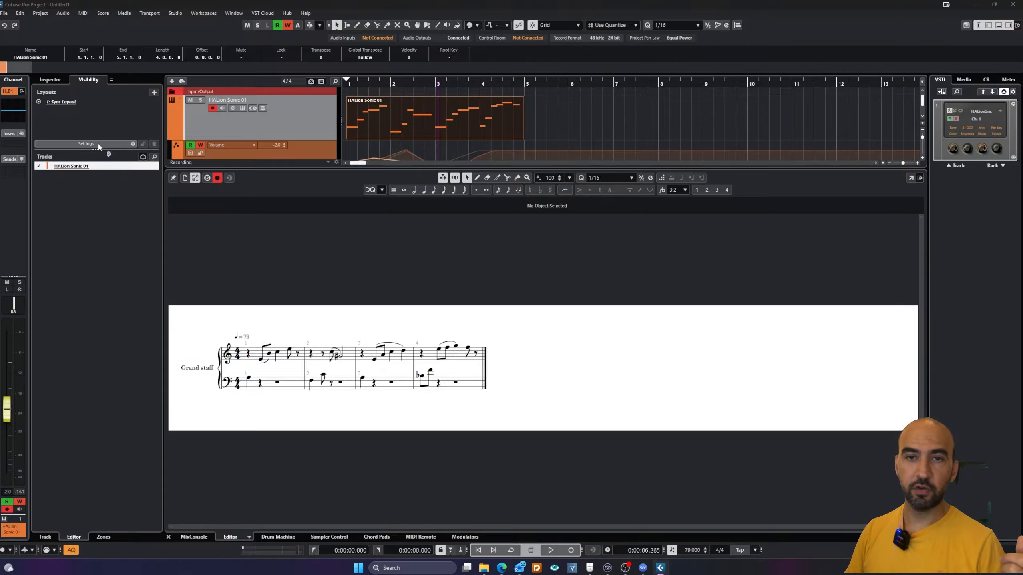
pyautogui.moveTo(403, 40); pyautogui.dragTo(601, 154)
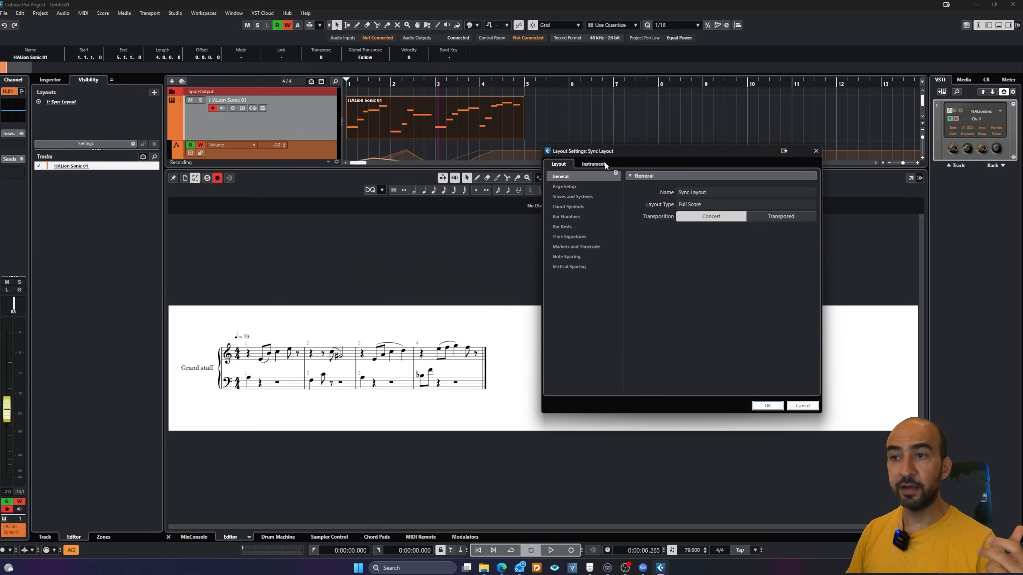
pyautogui.click(589, 186)
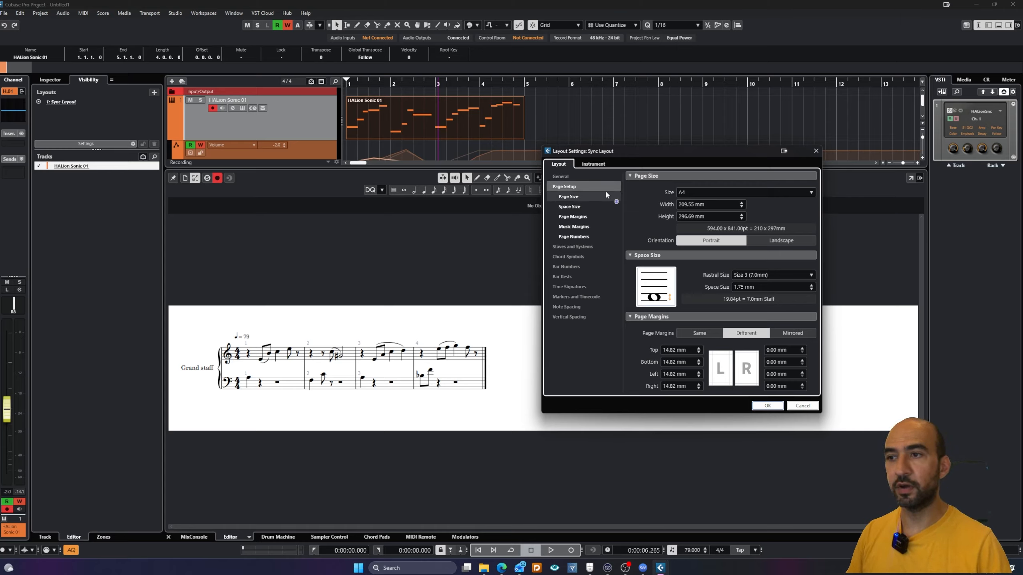
pyautogui.click(603, 198)
pyautogui.click(712, 191)
pyautogui.click(713, 191)
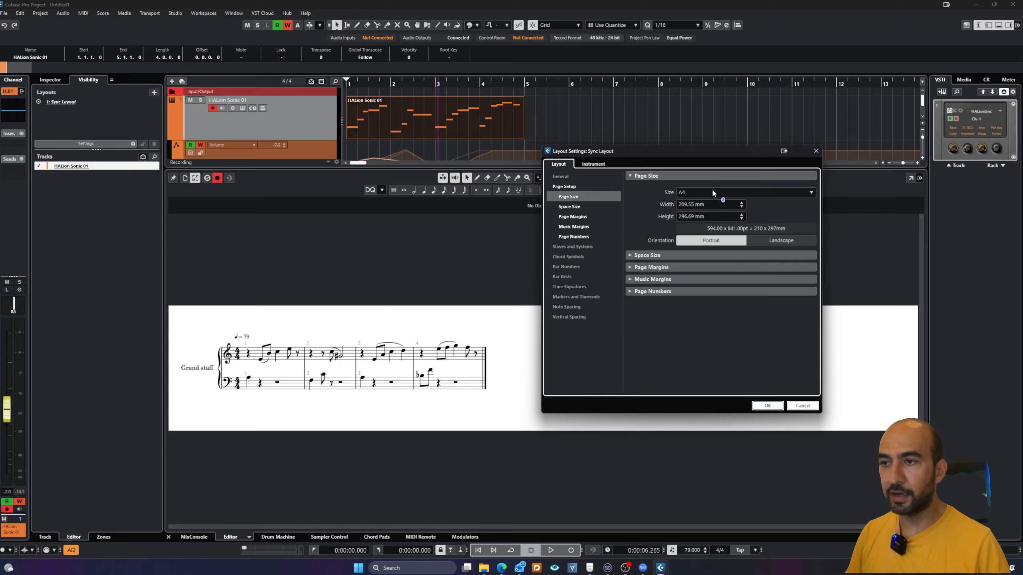
pyautogui.click(572, 206)
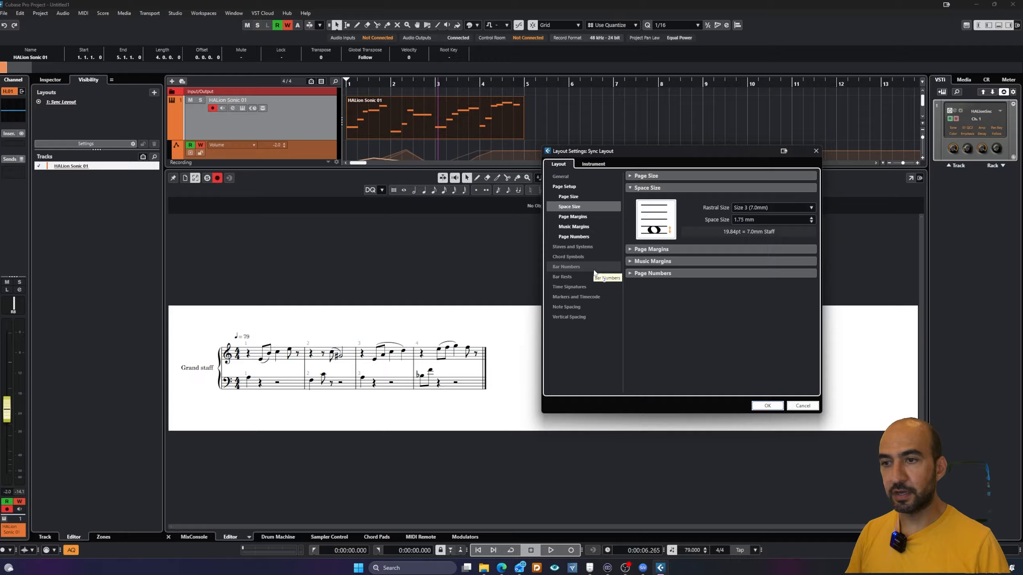
# - Compare the time signature positions in the layout settings and apply Show at System Object Positions
pyautogui.click(590, 285)
pyautogui.click(728, 244)
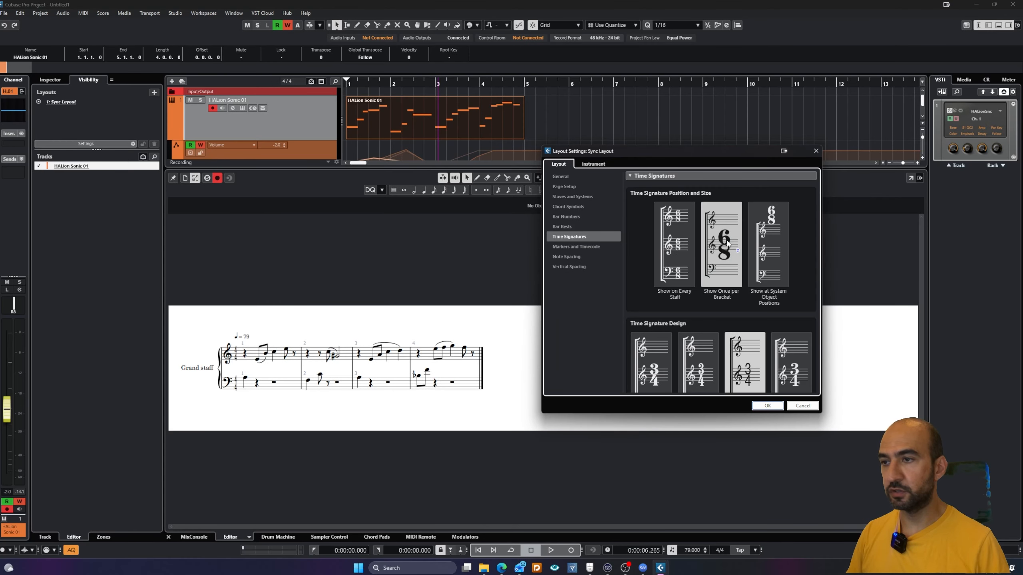
pyautogui.click(784, 248)
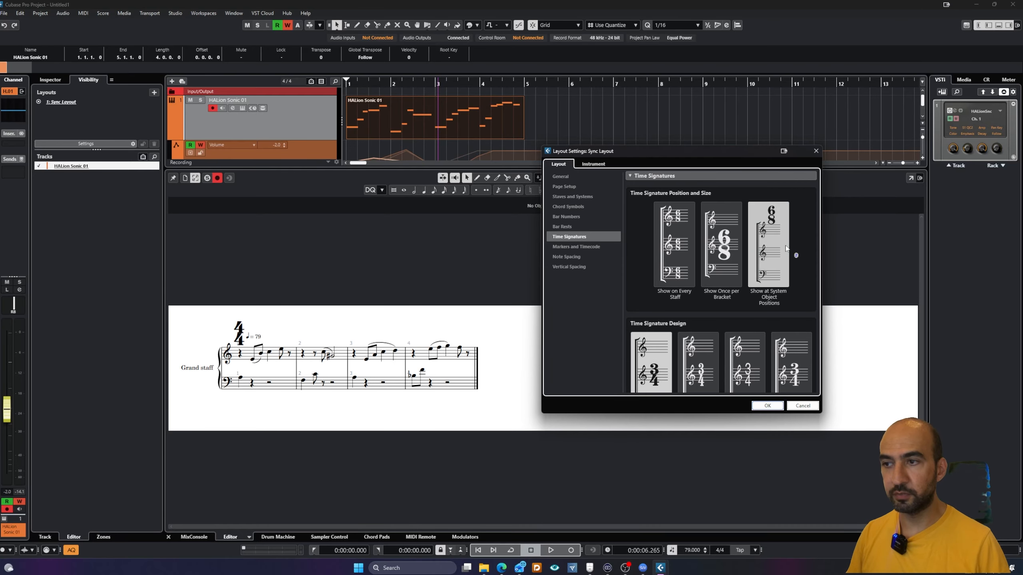
pyautogui.click(731, 244)
pyautogui.click(765, 229)
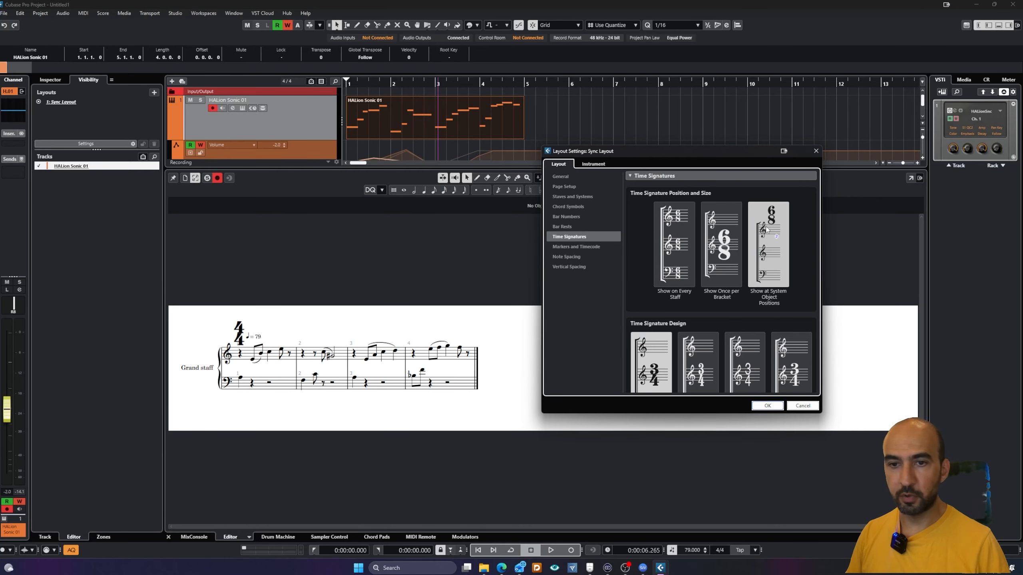
pyautogui.click(762, 275)
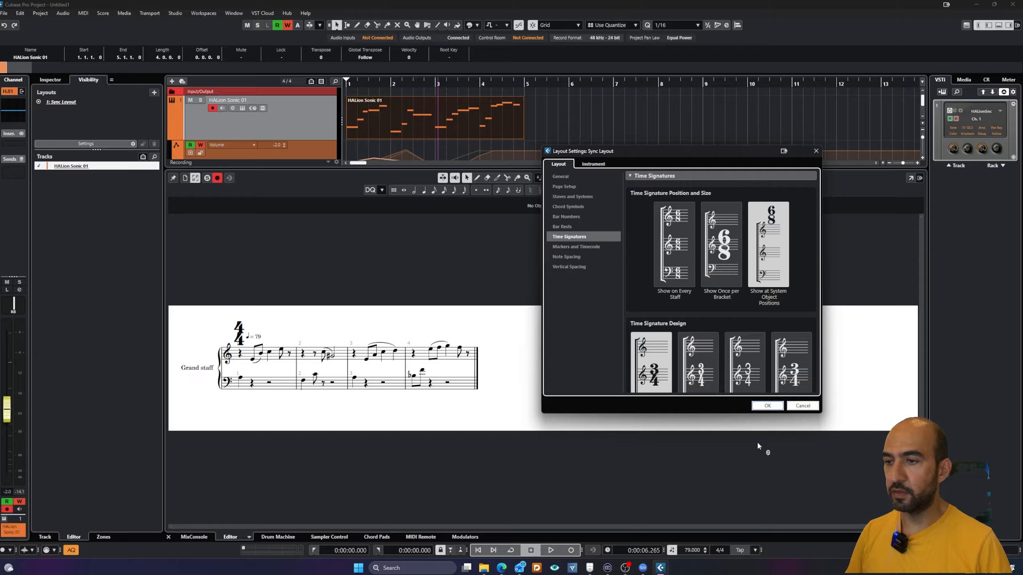
pyautogui.click(770, 406)
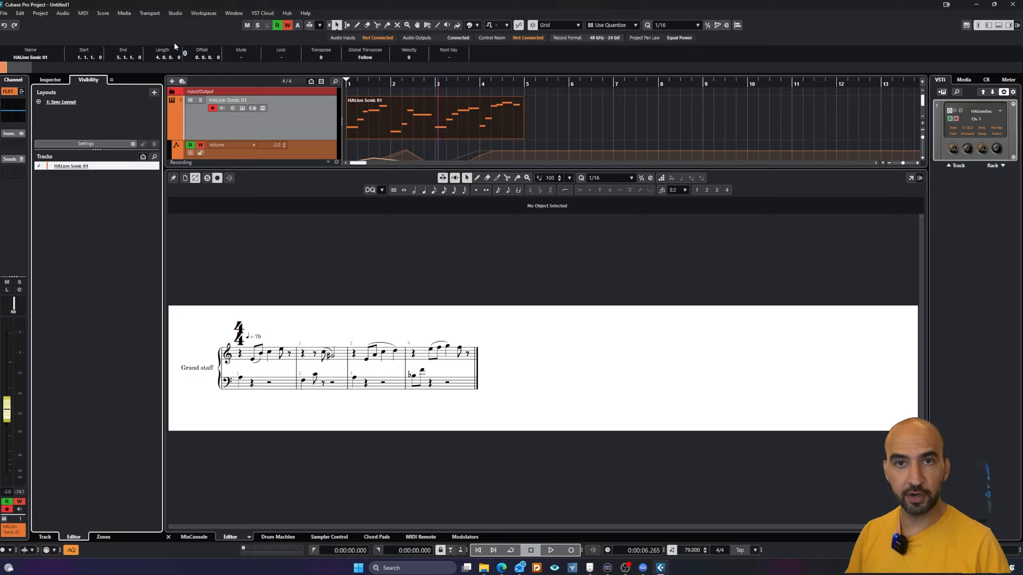
# - Open the Score Editor in its own window and move it towards the middle of the project
pyautogui.click(104, 13)
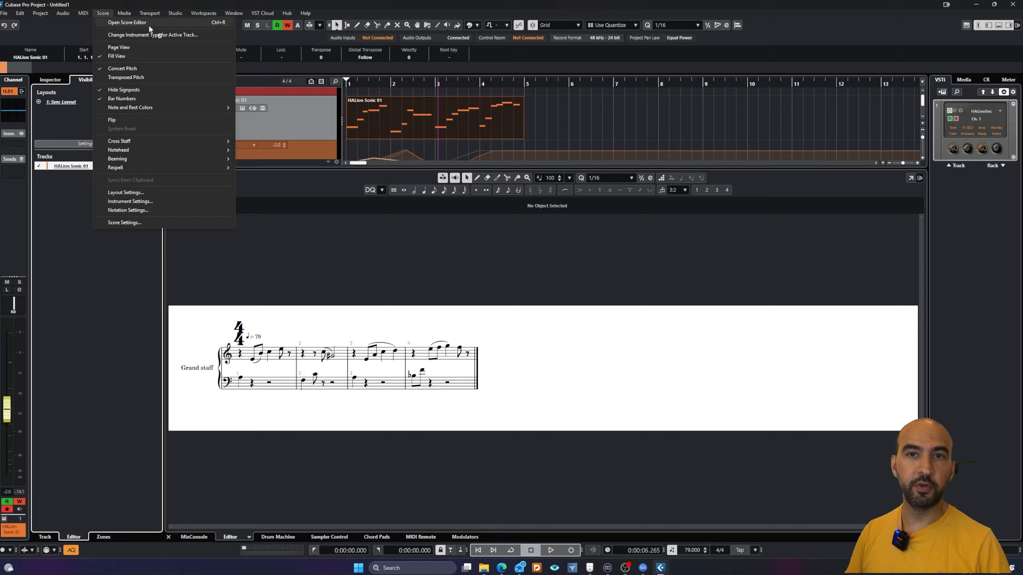
pyautogui.click(121, 23)
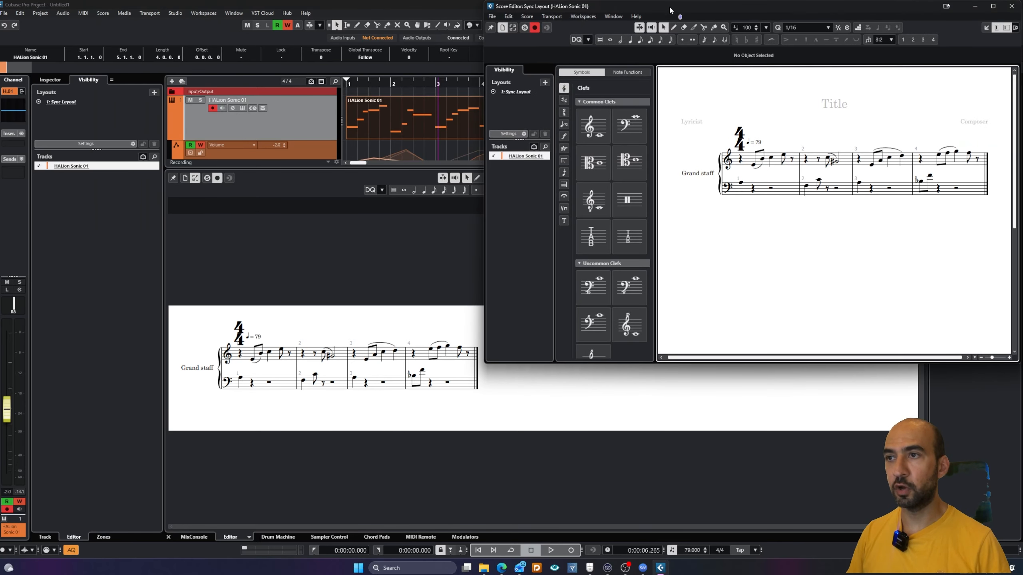
pyautogui.moveTo(672, 8); pyautogui.dragTo(458, 97)
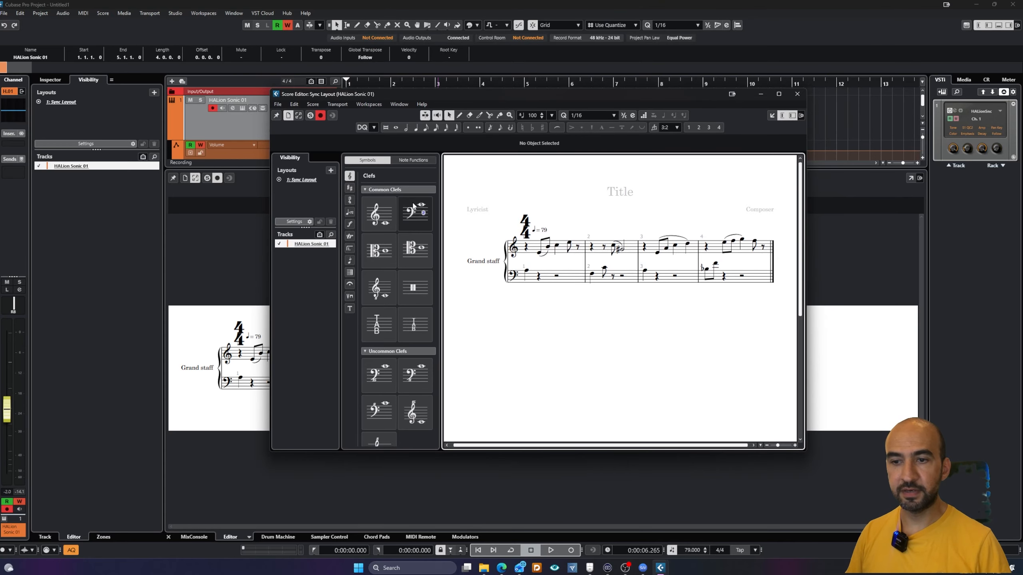
pyautogui.moveTo(405, 252); pyautogui.dragTo(221, 247)
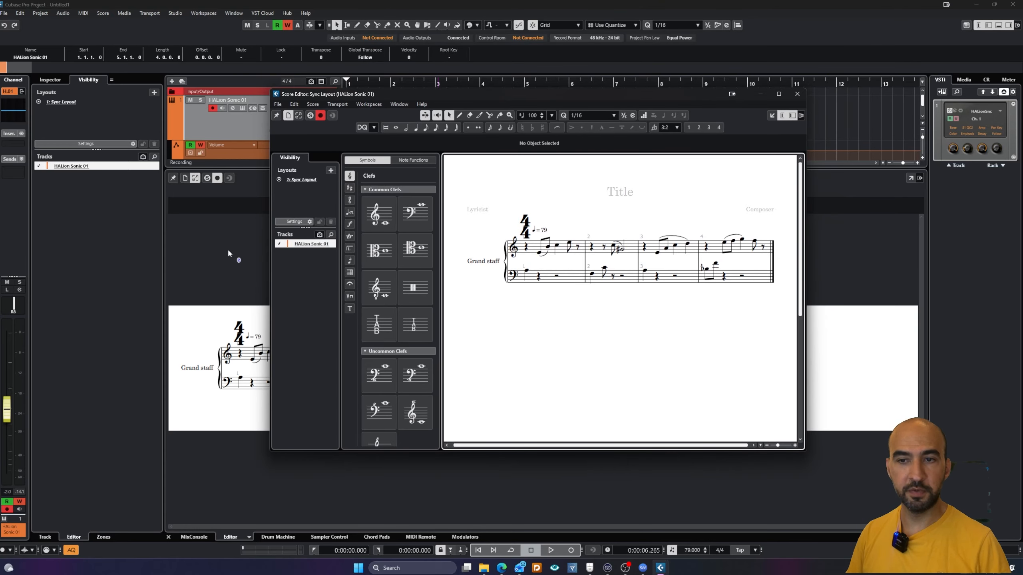
# - Try the bass clef on both staves of the grand staff and restore the treble clef on the upper staff
pyautogui.click(415, 214)
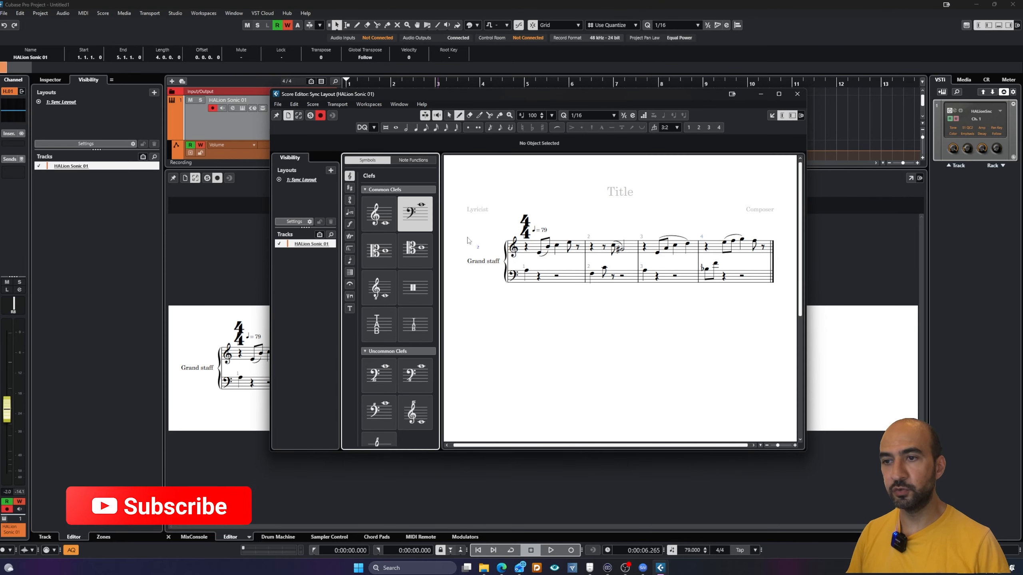
pyautogui.click(528, 274)
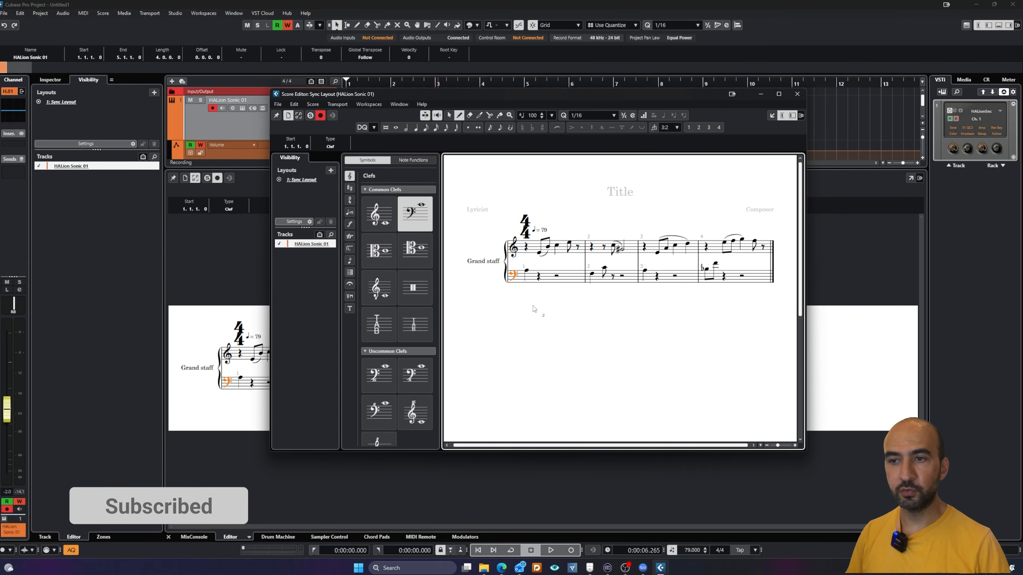
pyautogui.click(514, 247)
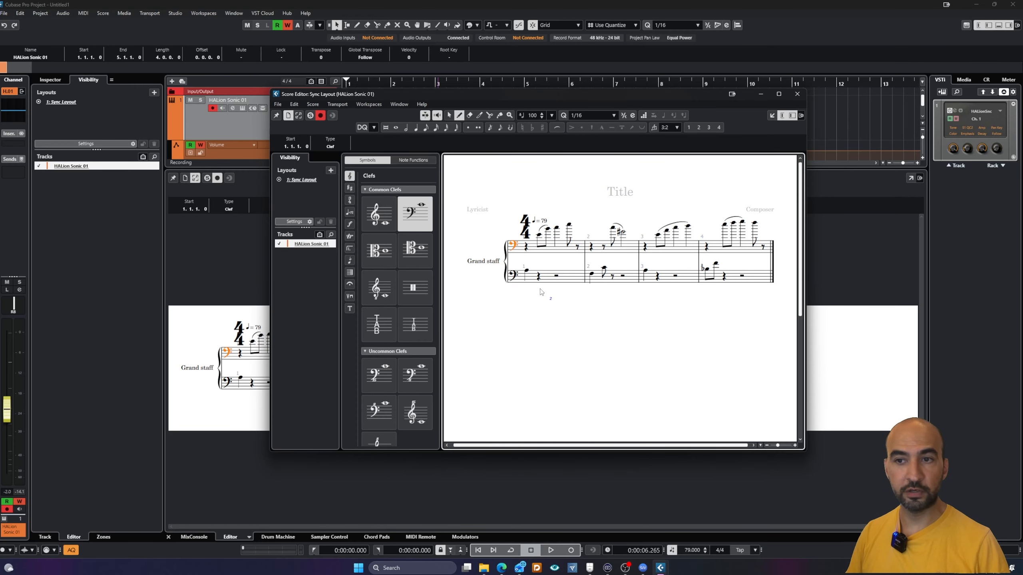
pyautogui.click(378, 214)
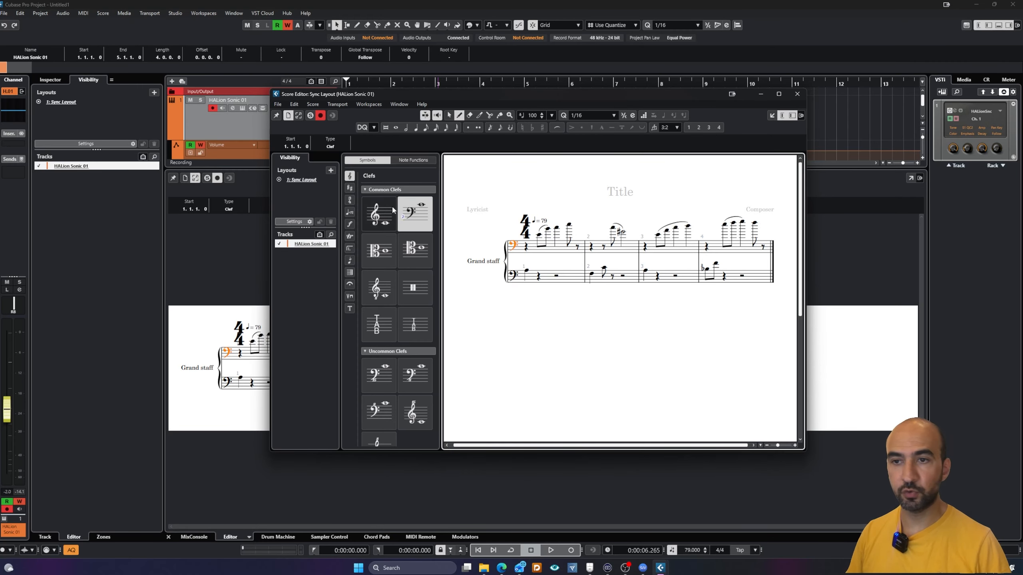
pyautogui.click(516, 247)
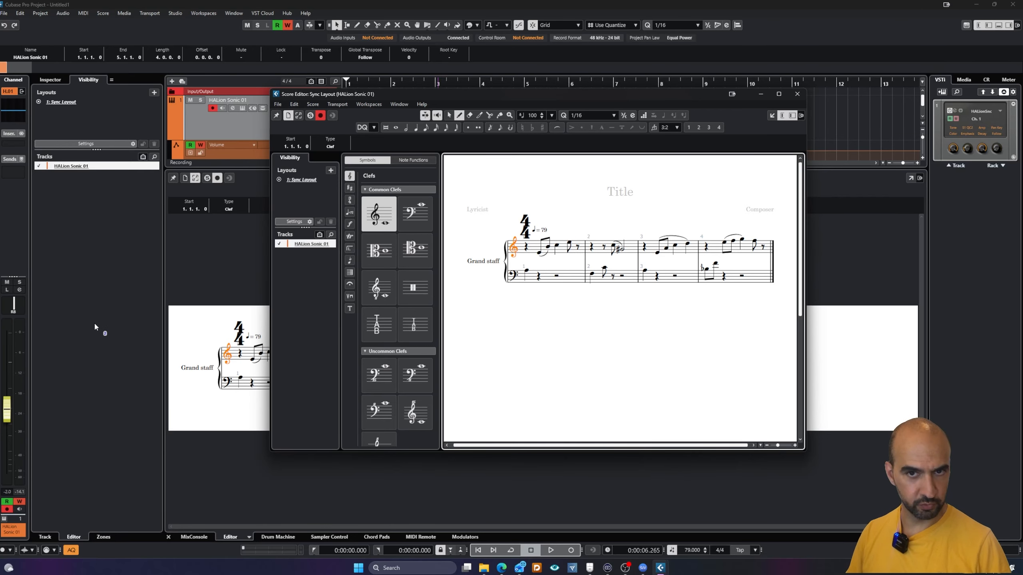
# - Reposition the separate Score Editor window and enlarge it so the full page width fits
pyautogui.moveTo(425, 92); pyautogui.dragTo(372, 90)
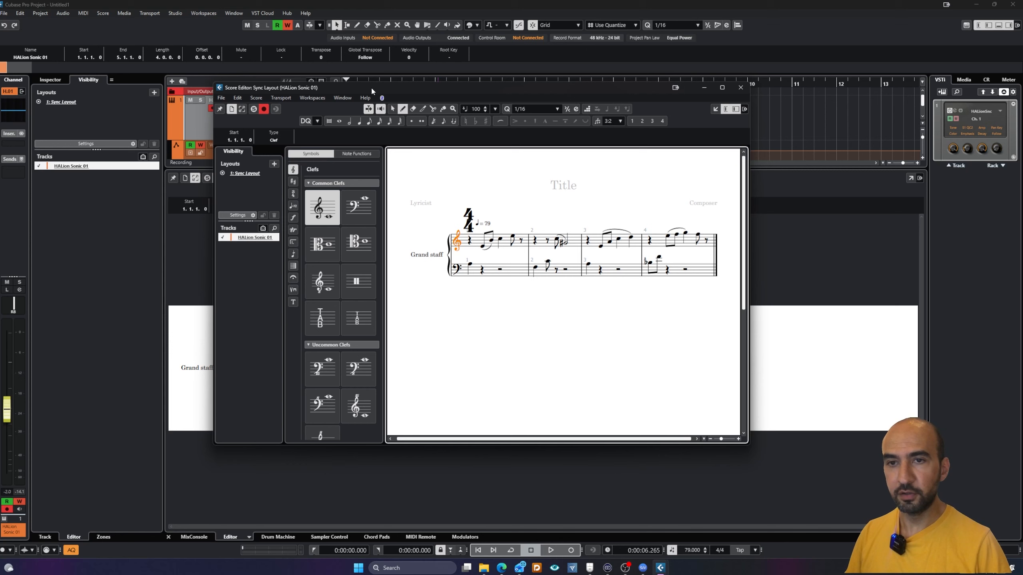
pyautogui.moveTo(371, 87); pyautogui.dragTo(353, 79)
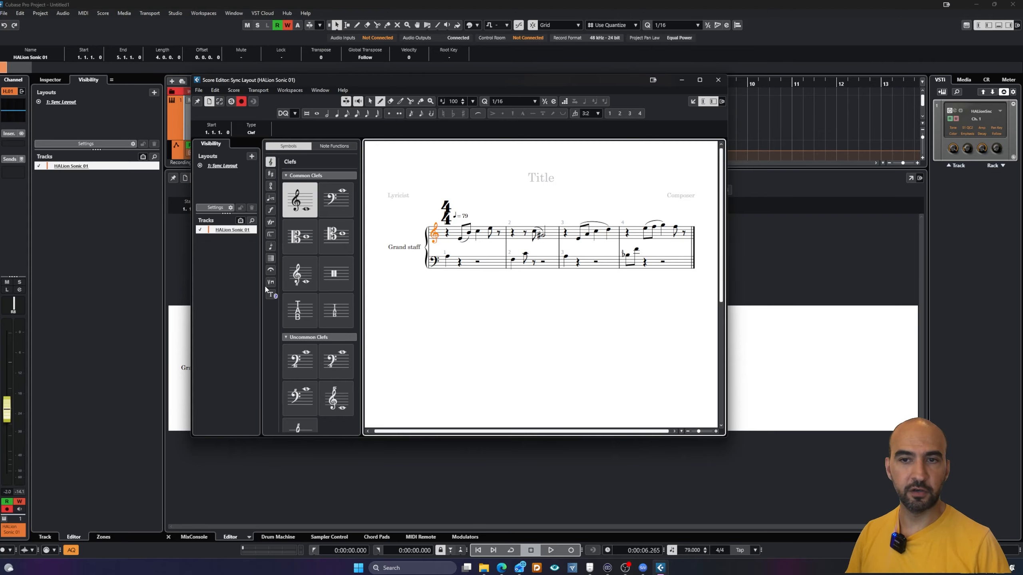
pyautogui.moveTo(522, 80); pyautogui.dragTo(499, 64)
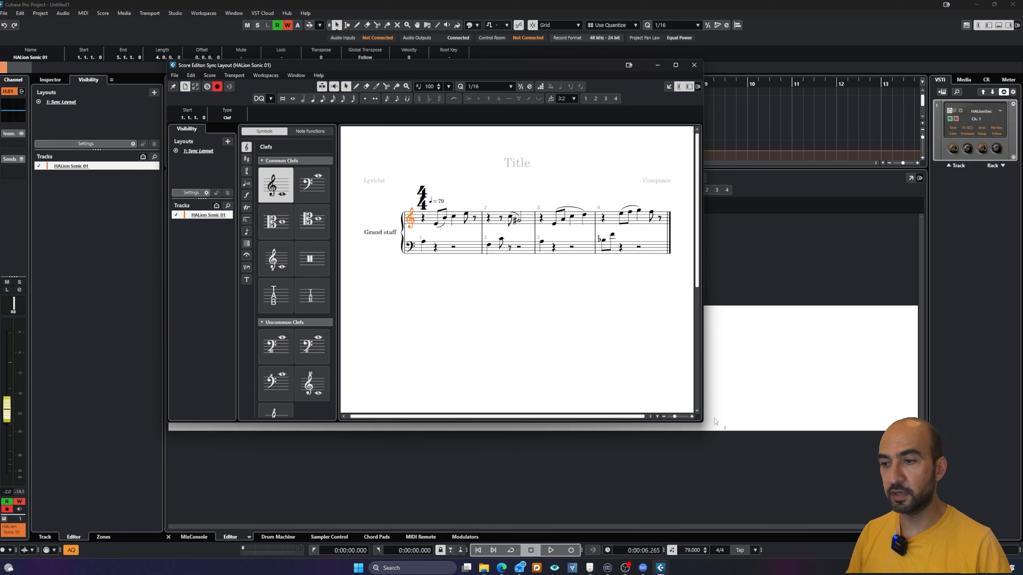
pyautogui.moveTo(697, 425); pyautogui.dragTo(860, 455)
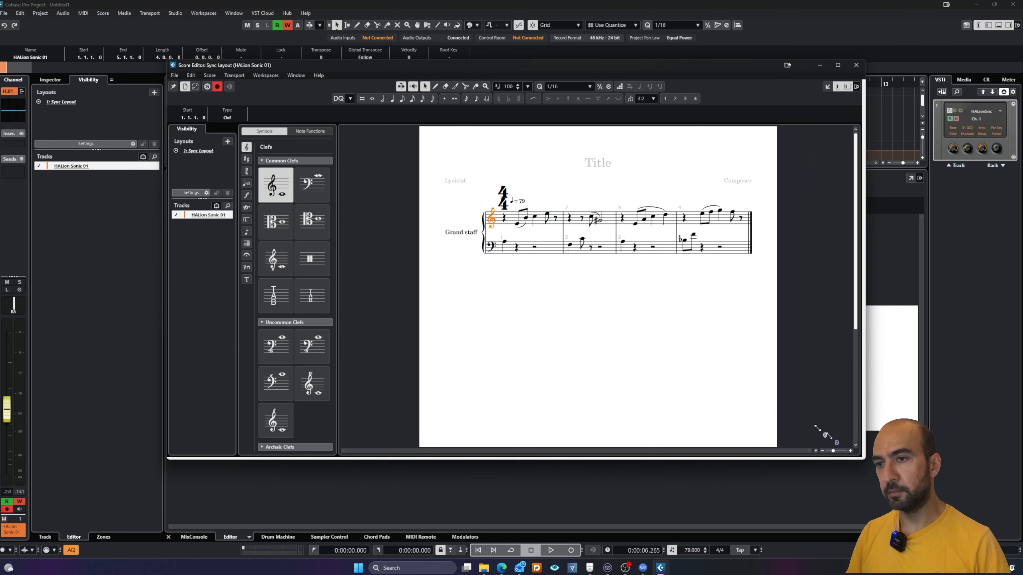
# - Audition single upper-staff notes in bar 1, play the score briefly and select the tied C#4 note in bar 2
pyautogui.click(545, 214)
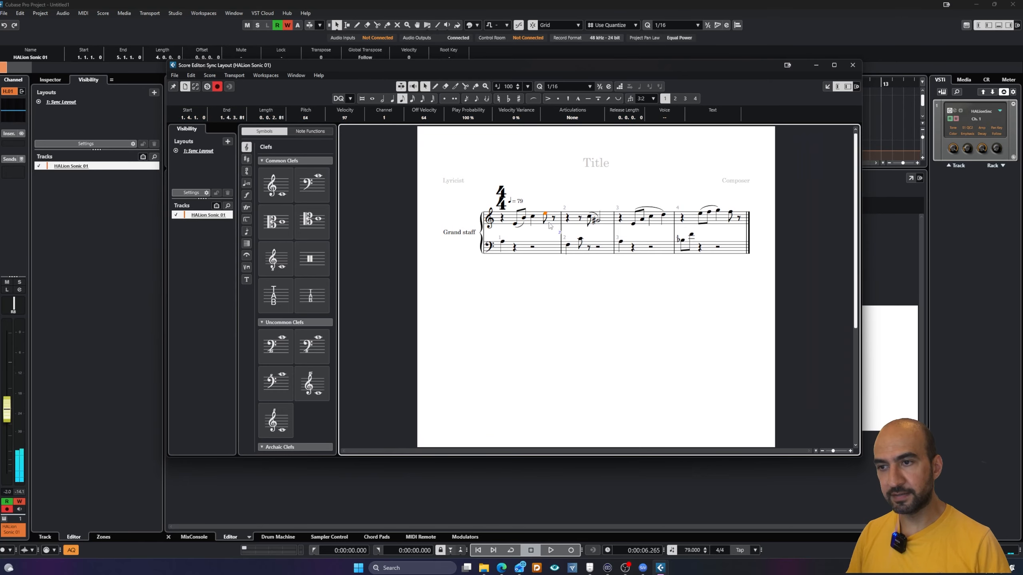
pyautogui.click(533, 220)
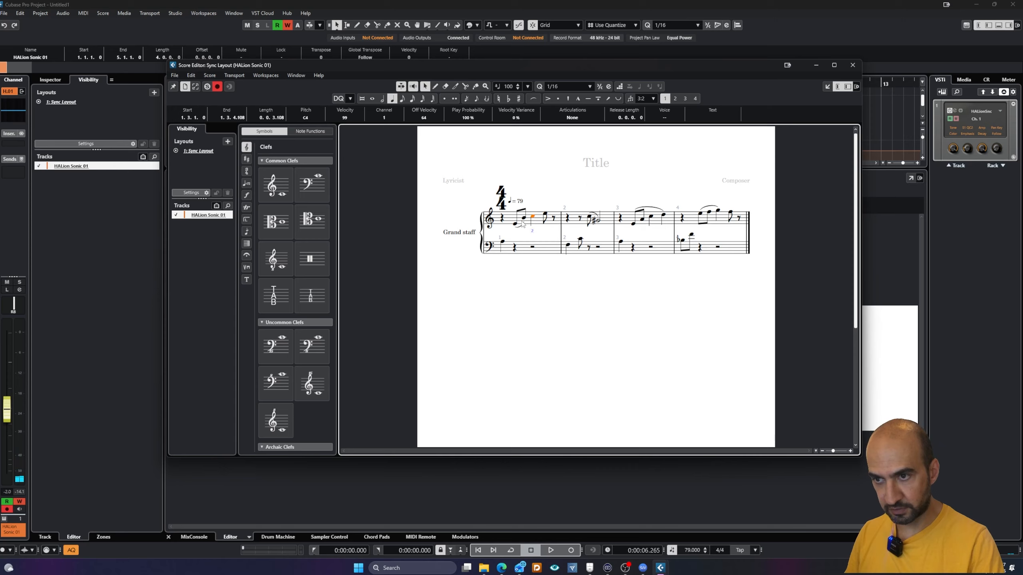
pyautogui.click(524, 220)
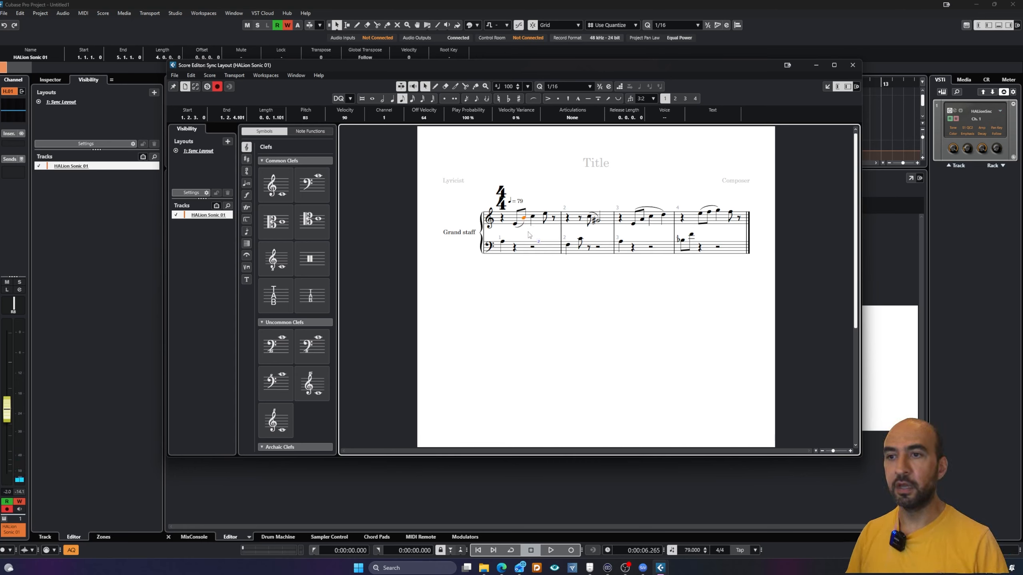
pyautogui.click(502, 225)
pyautogui.press('space')
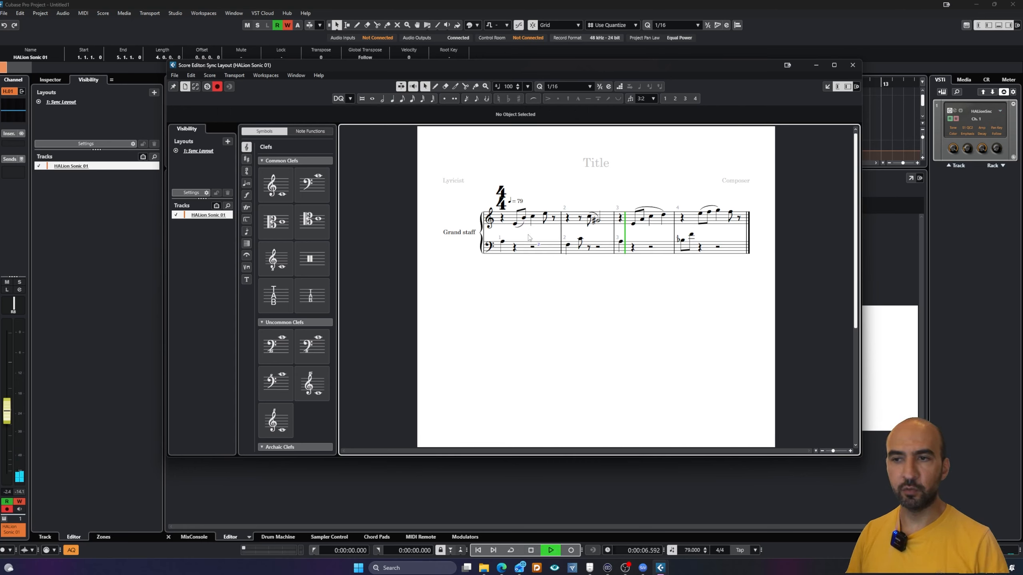
pyautogui.click(567, 225)
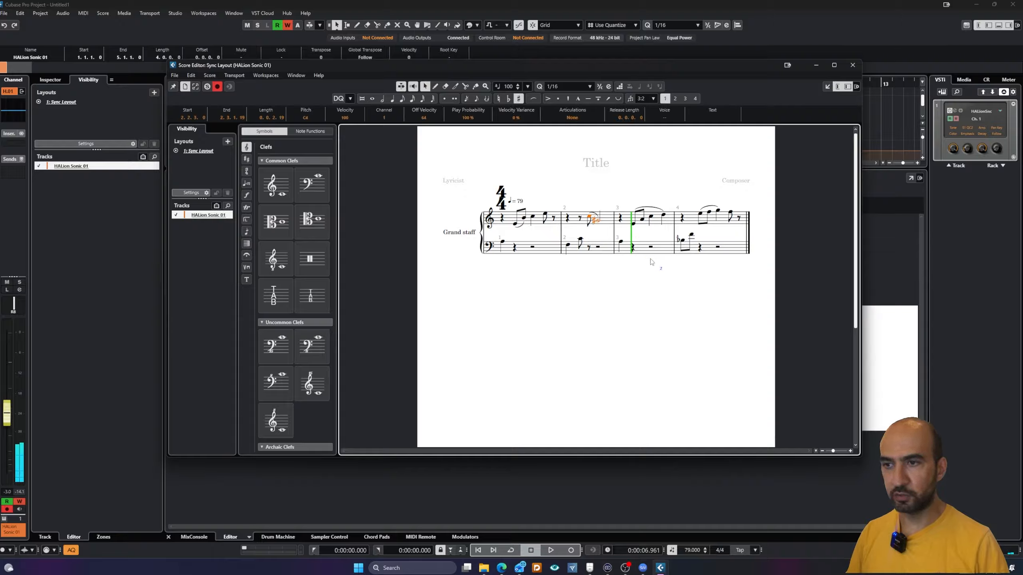
# - Move the Score Editor window down, reposition the playback cursor on the project ruler and place it directly in the docked score
pyautogui.moveTo(564, 66); pyautogui.dragTo(556, 190)
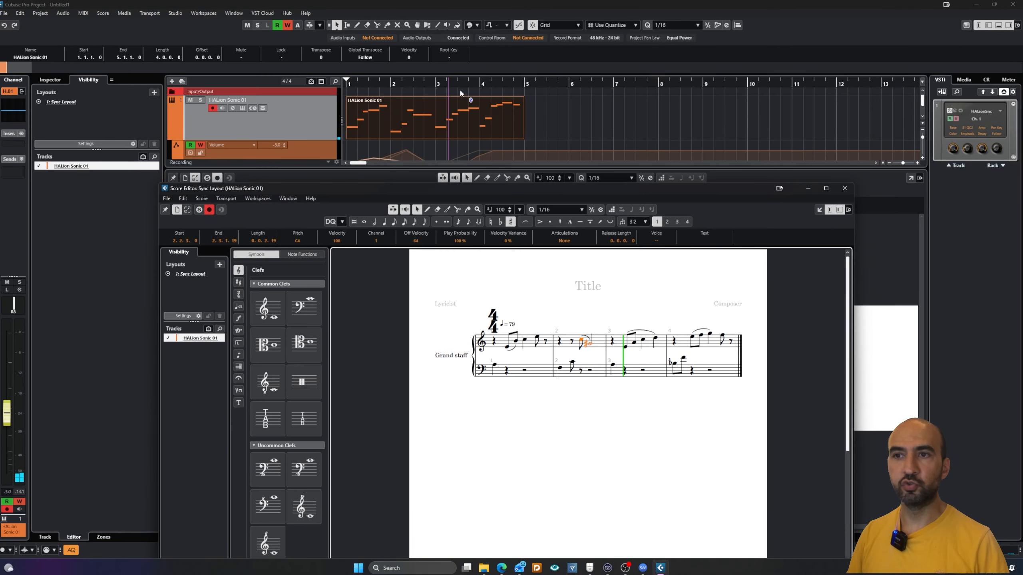
pyautogui.moveTo(444, 84); pyautogui.dragTo(406, 83)
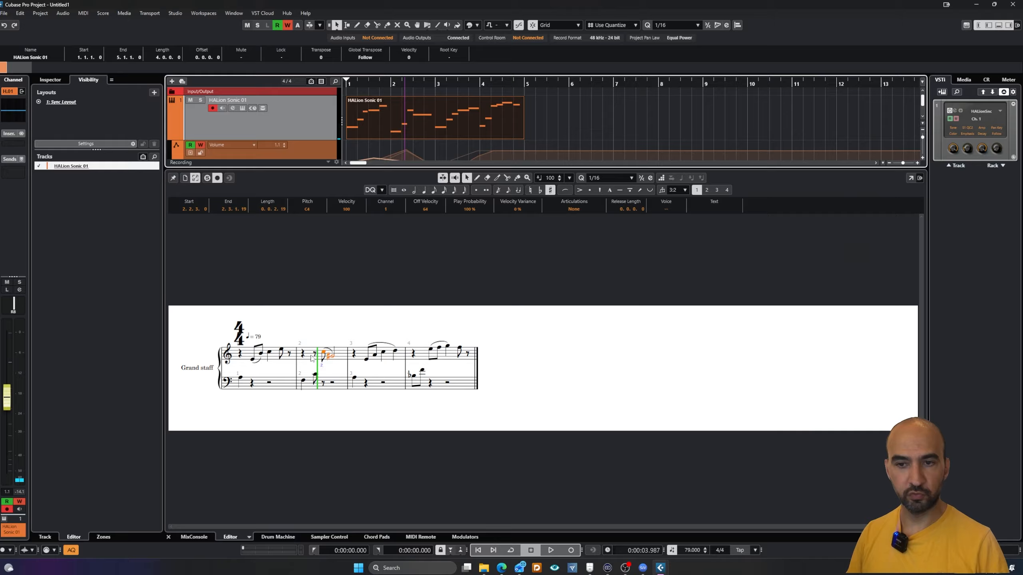
pyautogui.click(324, 347)
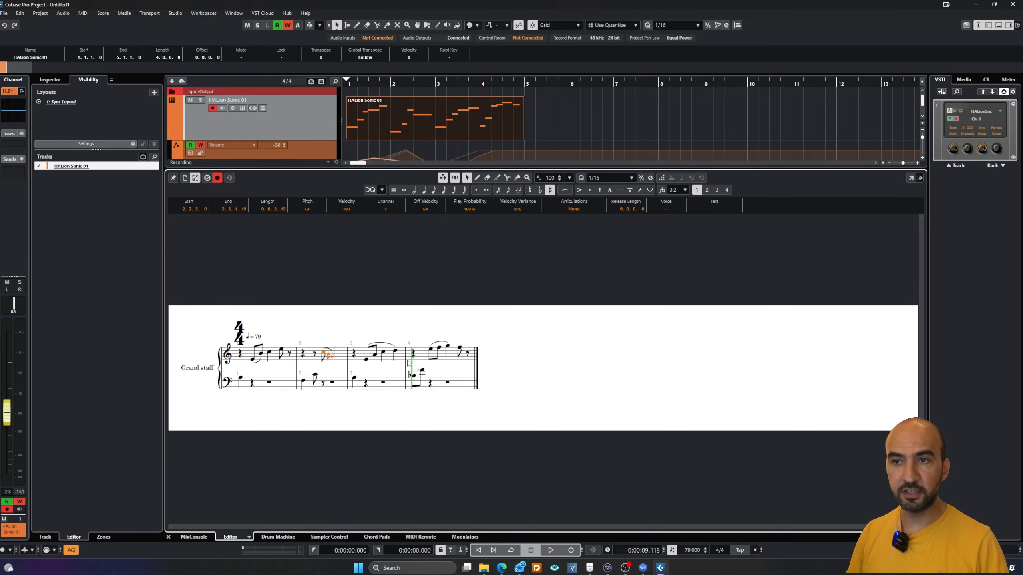
pyautogui.keyDown('alt'); pyautogui.keyDown('shift'); pyautogui.click(264, 360); pyautogui.keyUp('shift'); pyautogui.keyUp('alt')
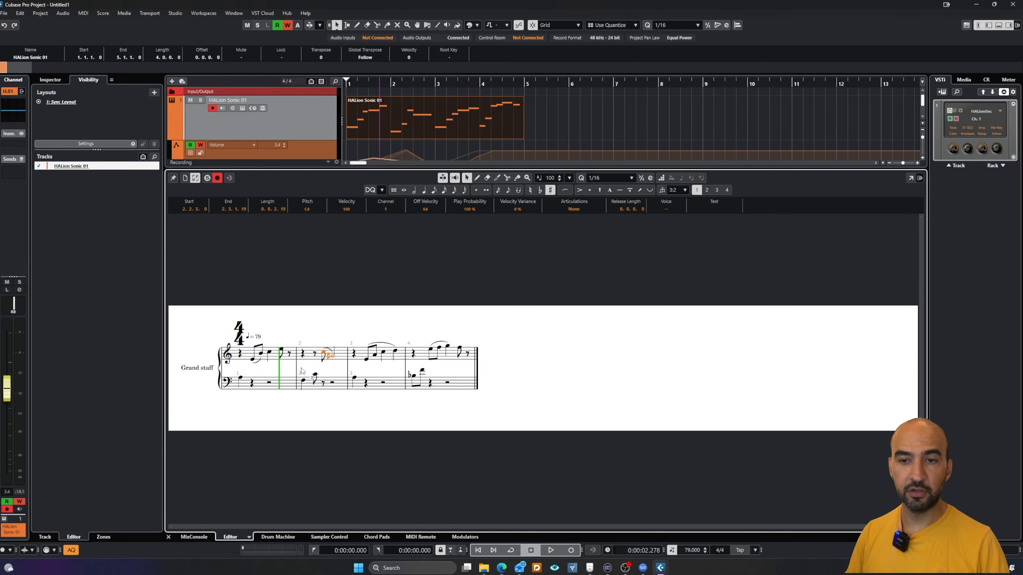
# - Locate the playback cursor at the first upper-staff note of bar 3 in the score and play from there twice
pyautogui.keyDown('alt'); pyautogui.keyDown('shift'); pyautogui.click(364, 364); pyautogui.keyUp('shift'); pyautogui.keyUp('alt')
pyautogui.press('space')
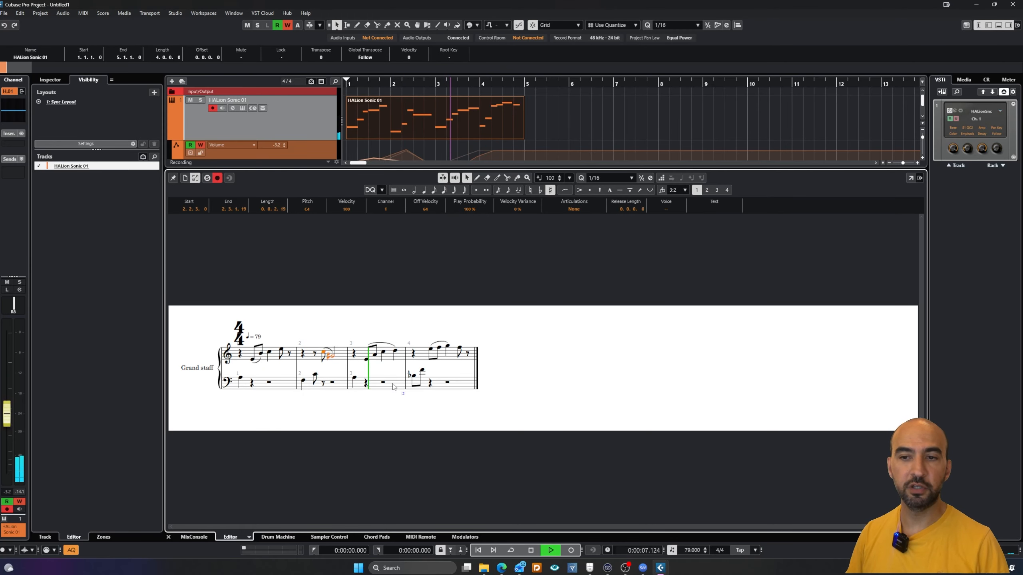
pyautogui.press('space')
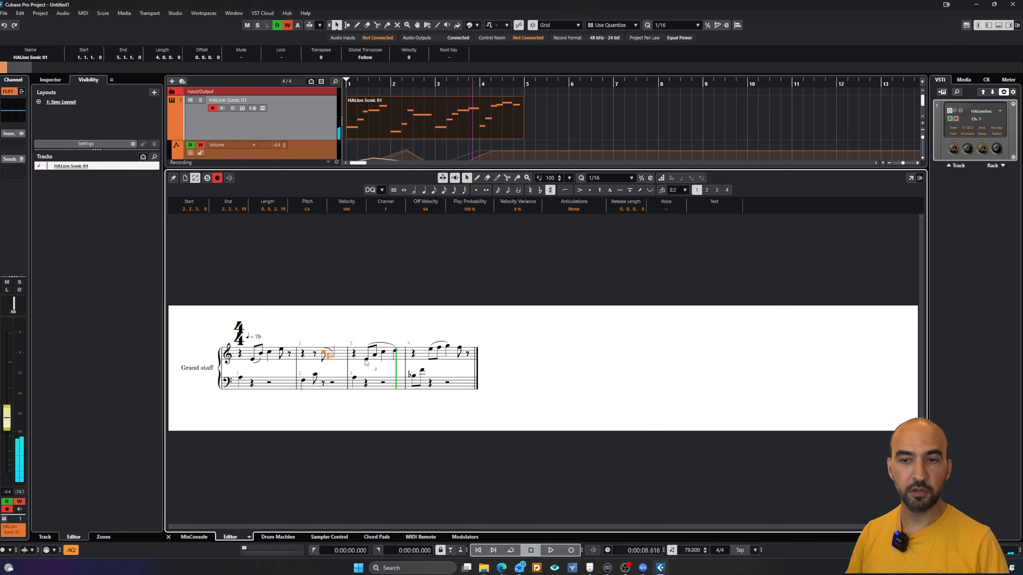
pyautogui.keyDown('alt'); pyautogui.keyDown('shift'); pyautogui.click(365, 362); pyautogui.keyUp('shift'); pyautogui.keyUp('alt')
pyautogui.press('space')
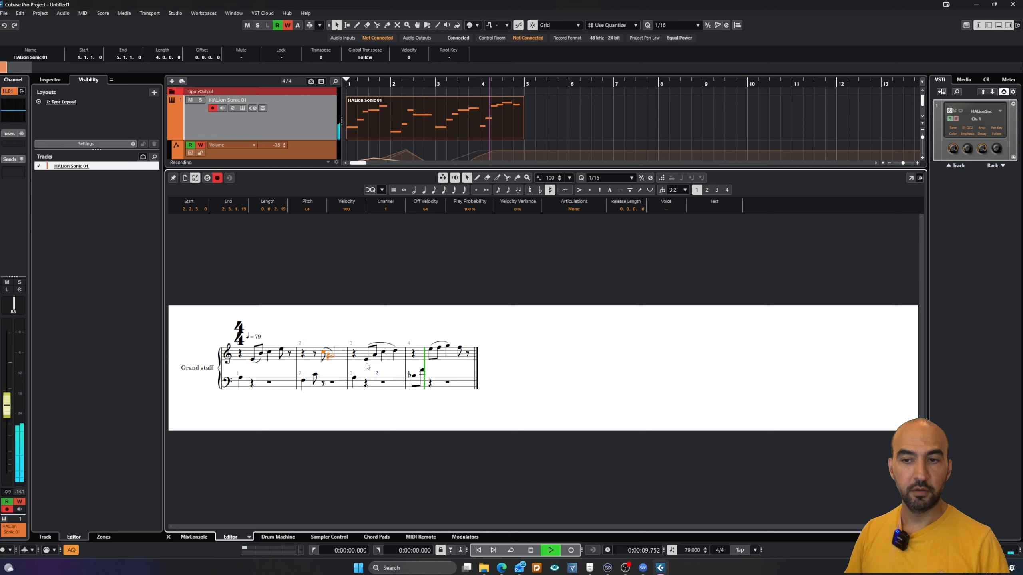
pyautogui.press('space')
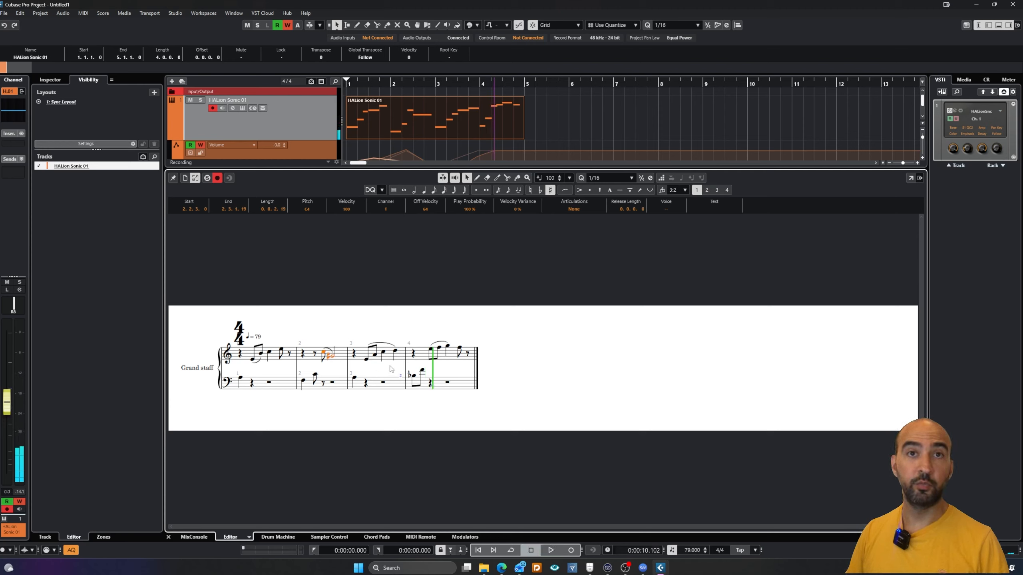